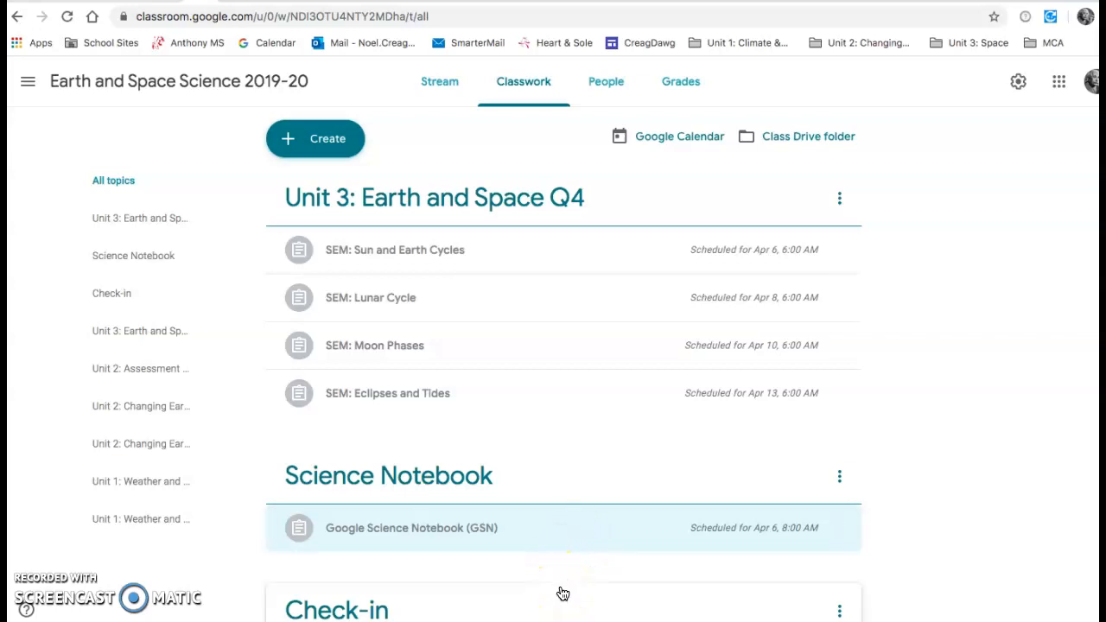
# - Open the 29.1G8 Science Journal document attached to the Google Science Notebook (GSN) assignment
pyautogui.click(567, 533)
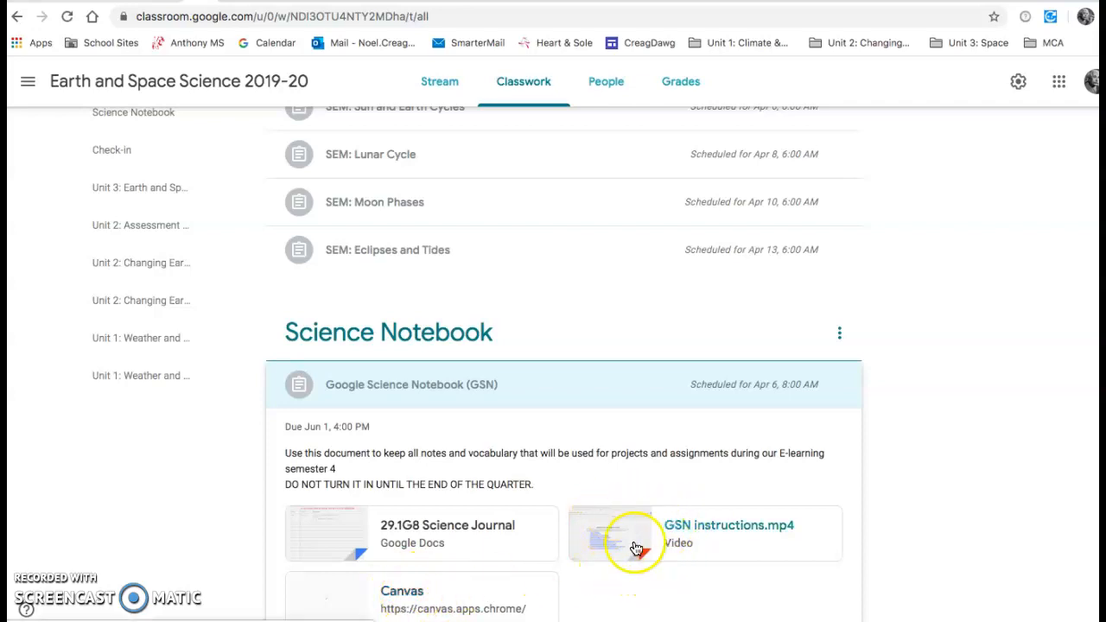
pyautogui.click(438, 533)
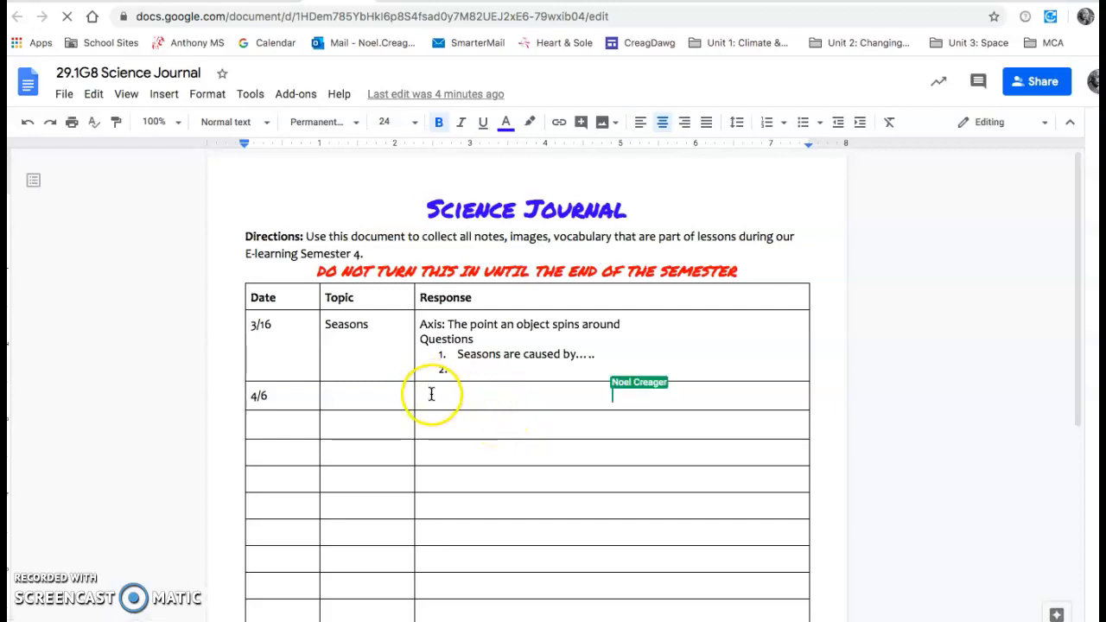
# - Start a new drawing at the beginning of the Science Journal title line
pyautogui.click(392, 204)
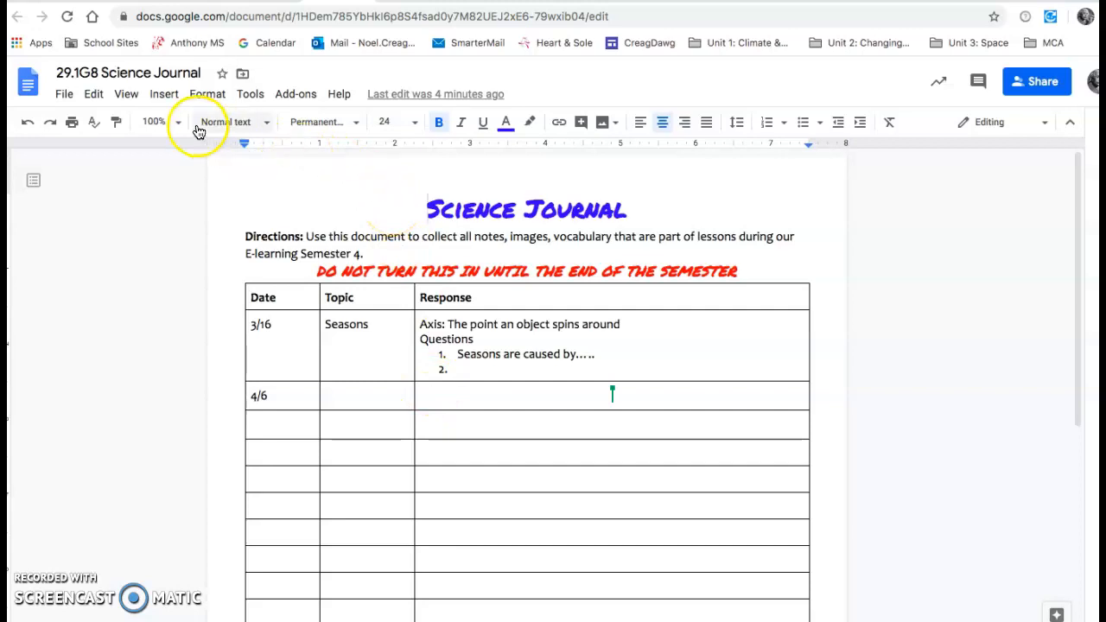
pyautogui.click(164, 97)
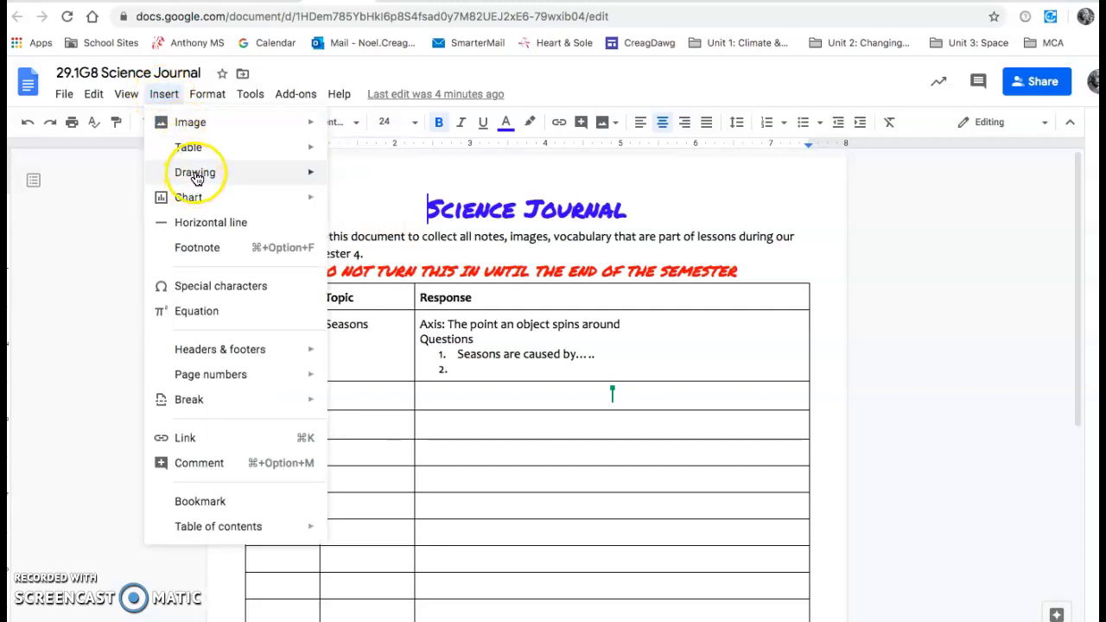
pyautogui.moveTo(197, 177)
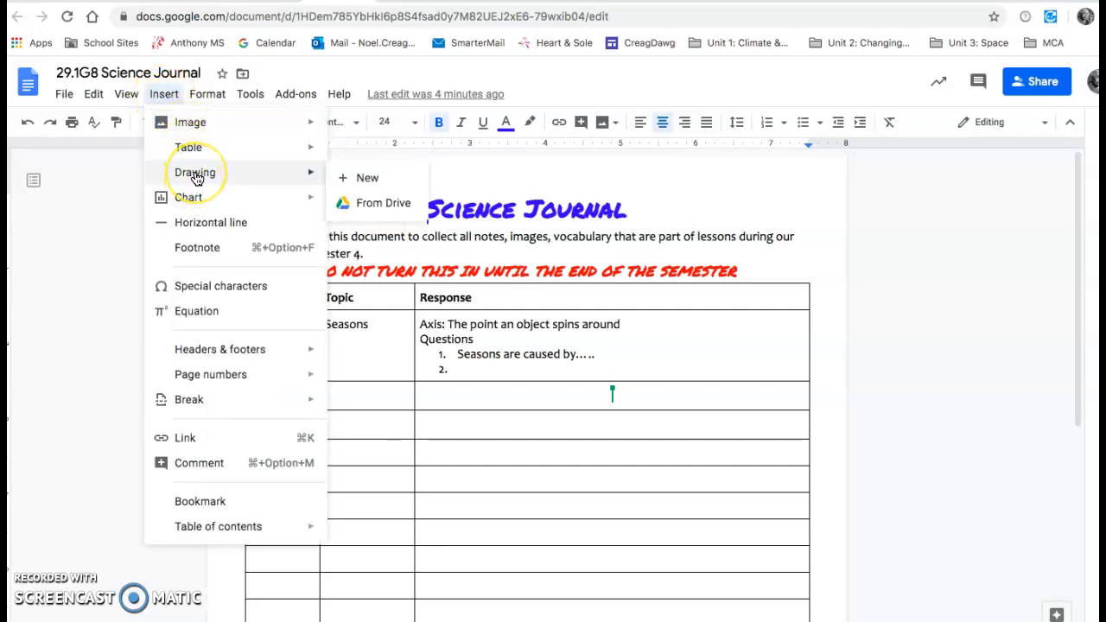
pyautogui.click(365, 179)
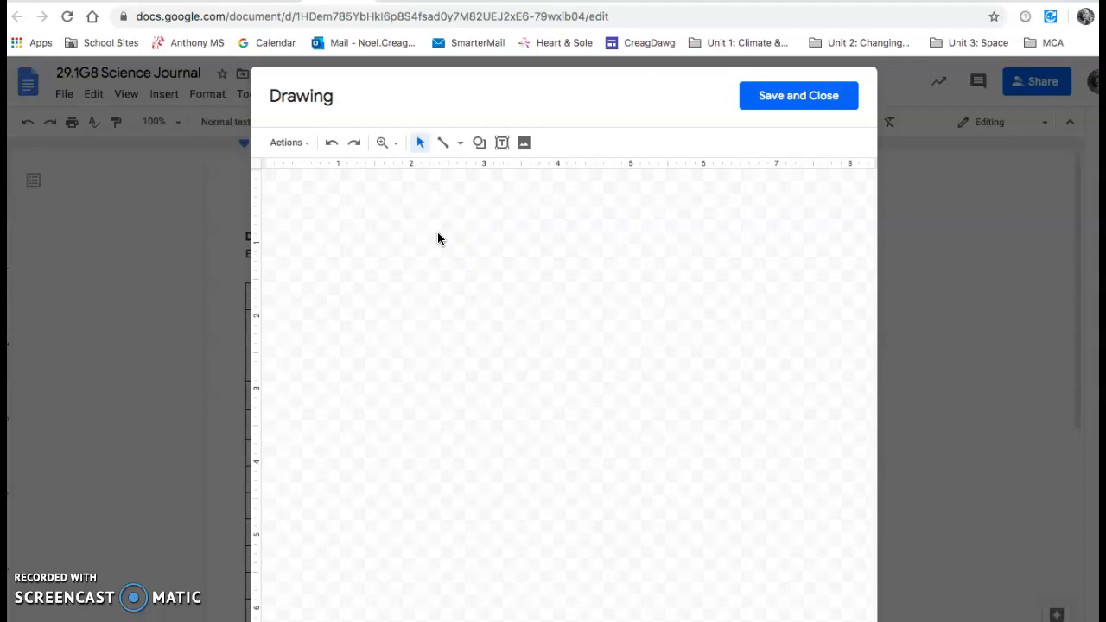
# - Draw a circle about 1.4 in across in the left half of the drawing canvas
pyautogui.click(480, 142)
pyautogui.moveTo(519, 177)
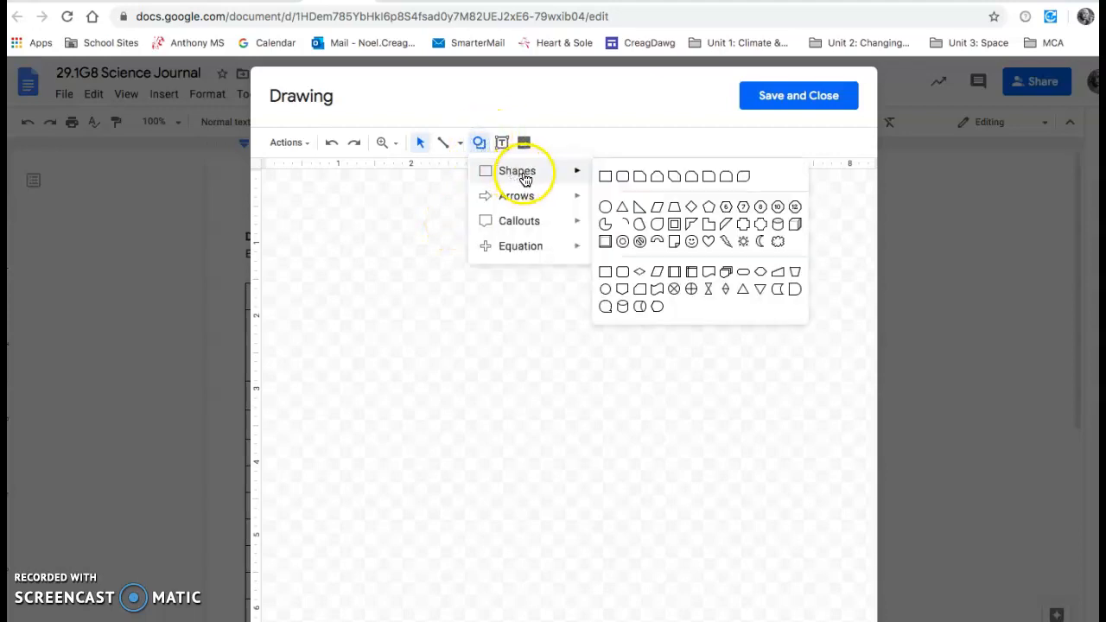
pyautogui.click(604, 208)
pyautogui.moveTo(380, 277); pyautogui.dragTo(484, 378)
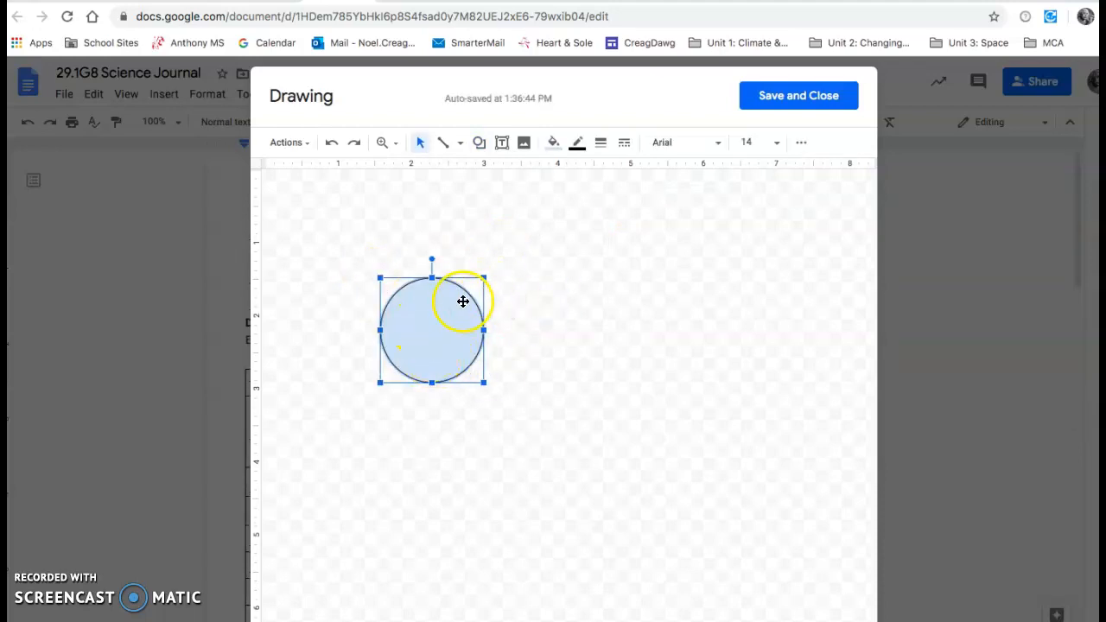
# - Format the large circle with an orange 8px border and a solid red fill
pyautogui.click(577, 143)
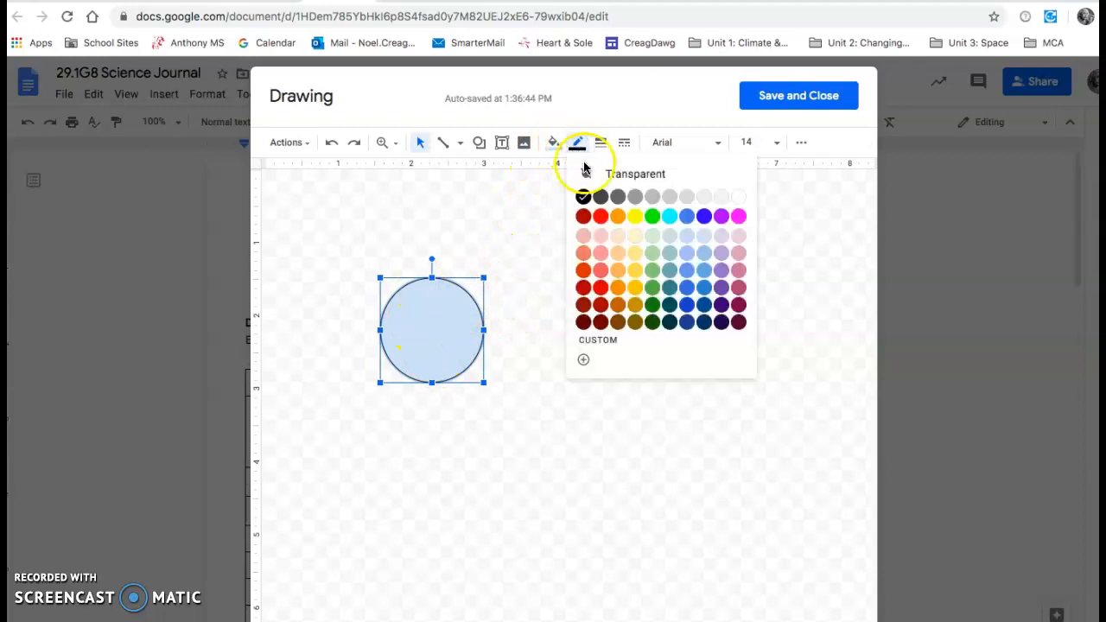
pyautogui.click(616, 216)
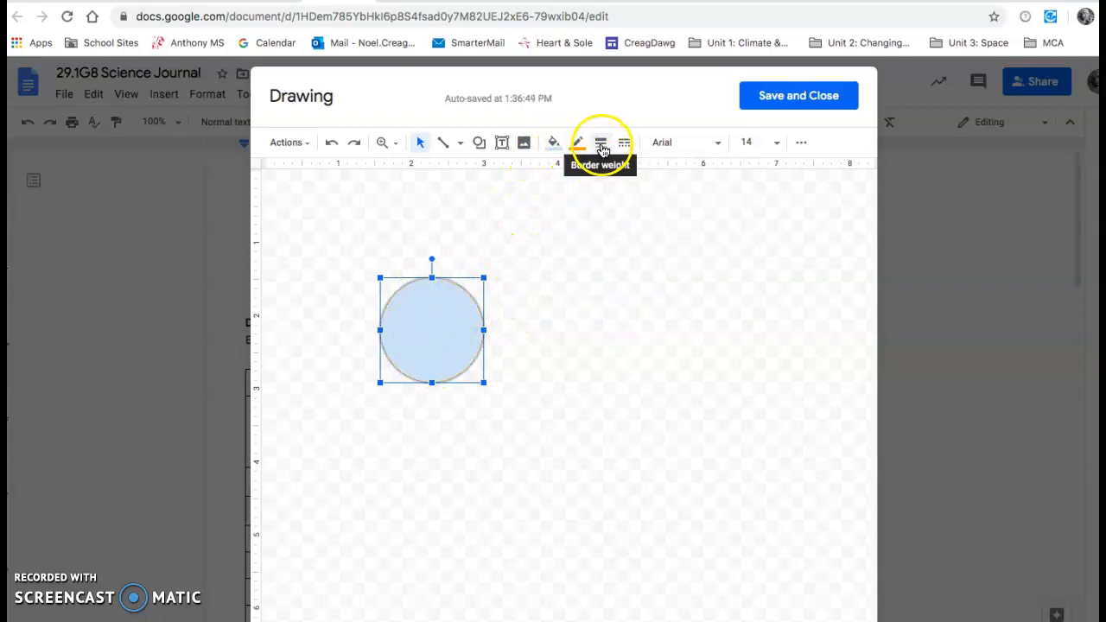
pyautogui.click(602, 143)
pyautogui.click(620, 221)
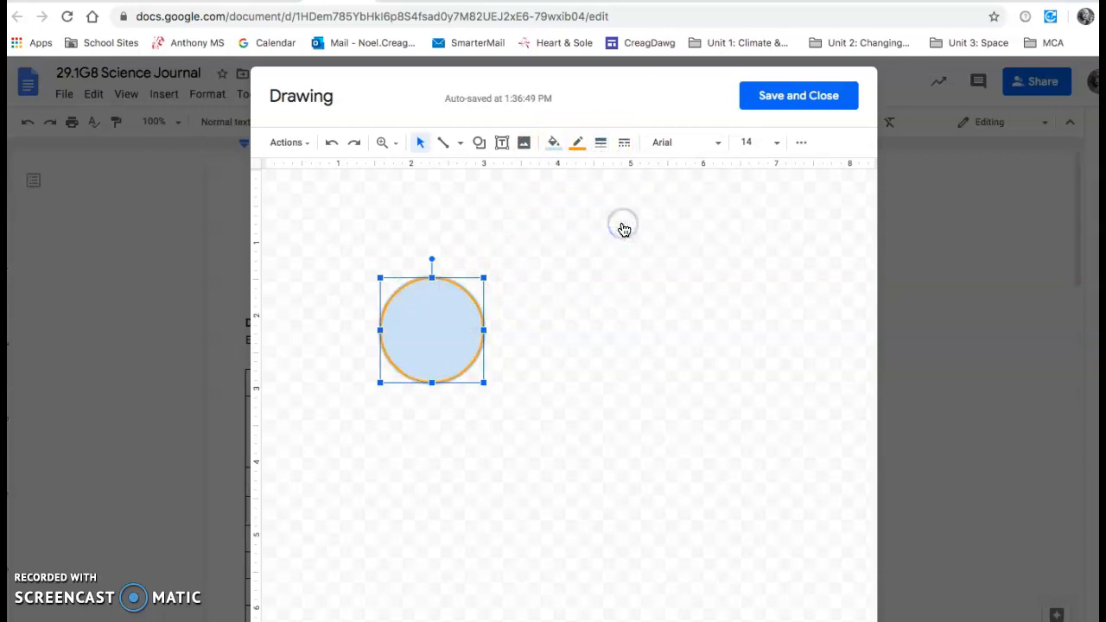
pyautogui.click(601, 142)
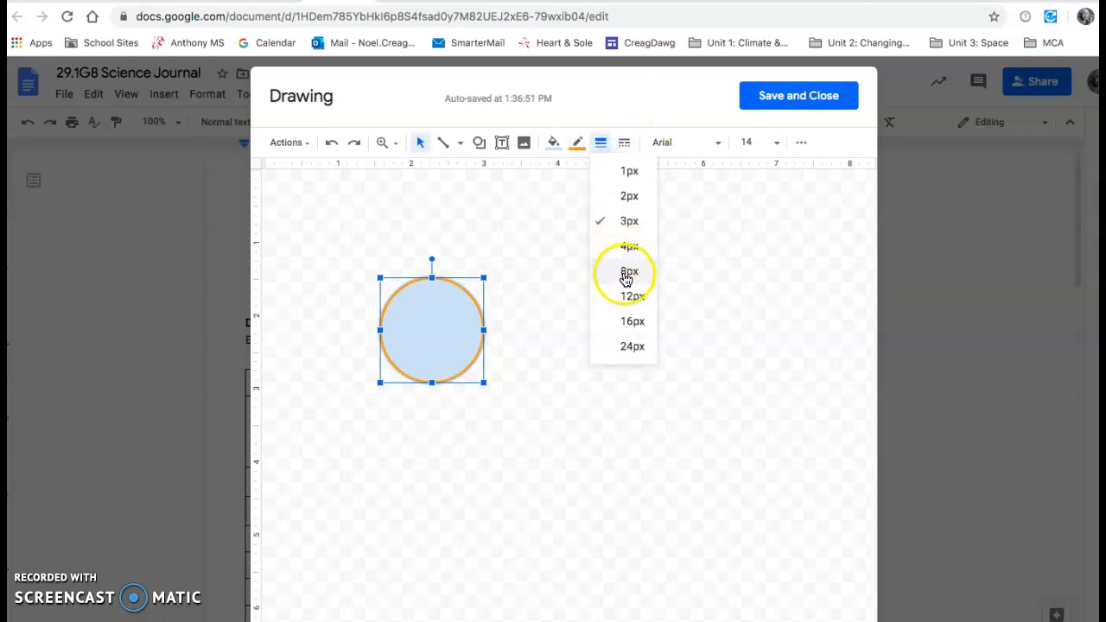
pyautogui.click(627, 271)
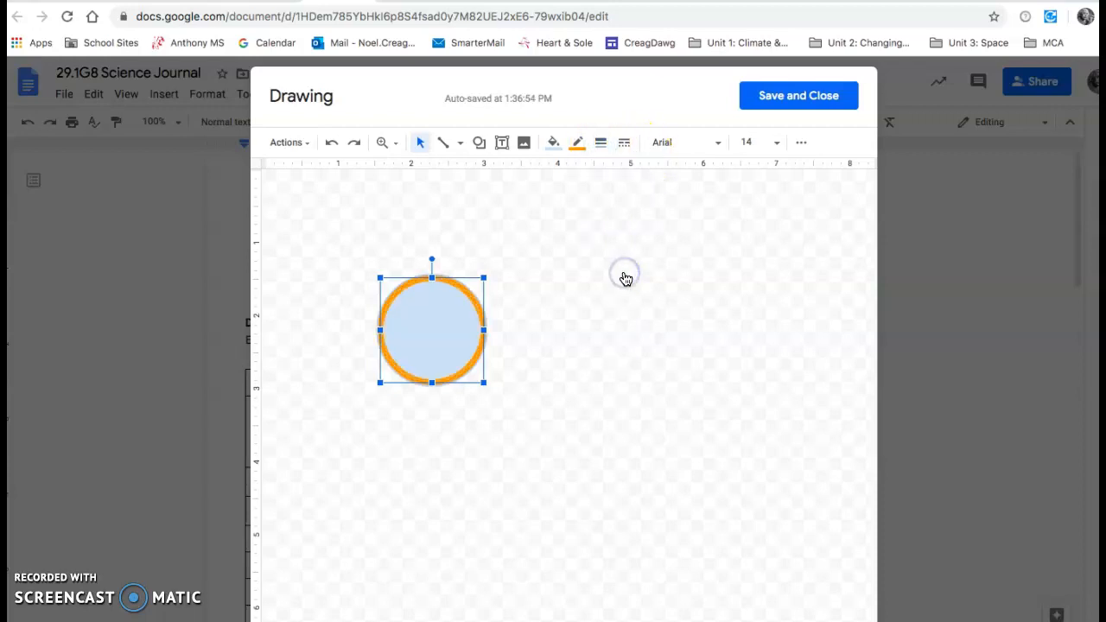
pyautogui.click(552, 145)
pyautogui.click(576, 246)
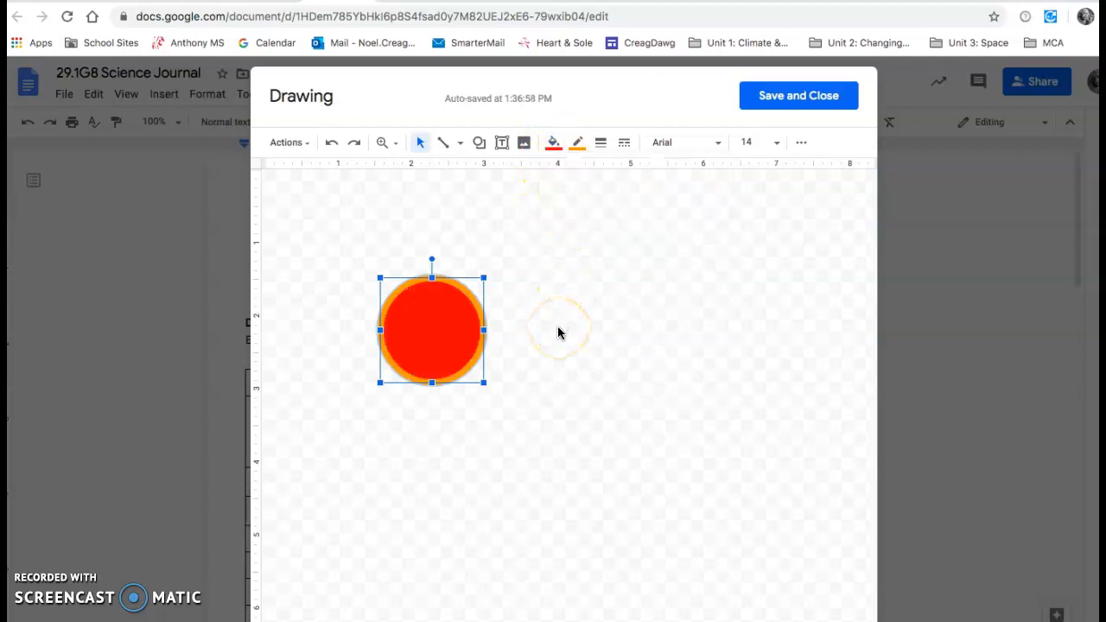
# - Draw a smaller circle about 0.4 in across to the right of the red circle
pyautogui.click(479, 141)
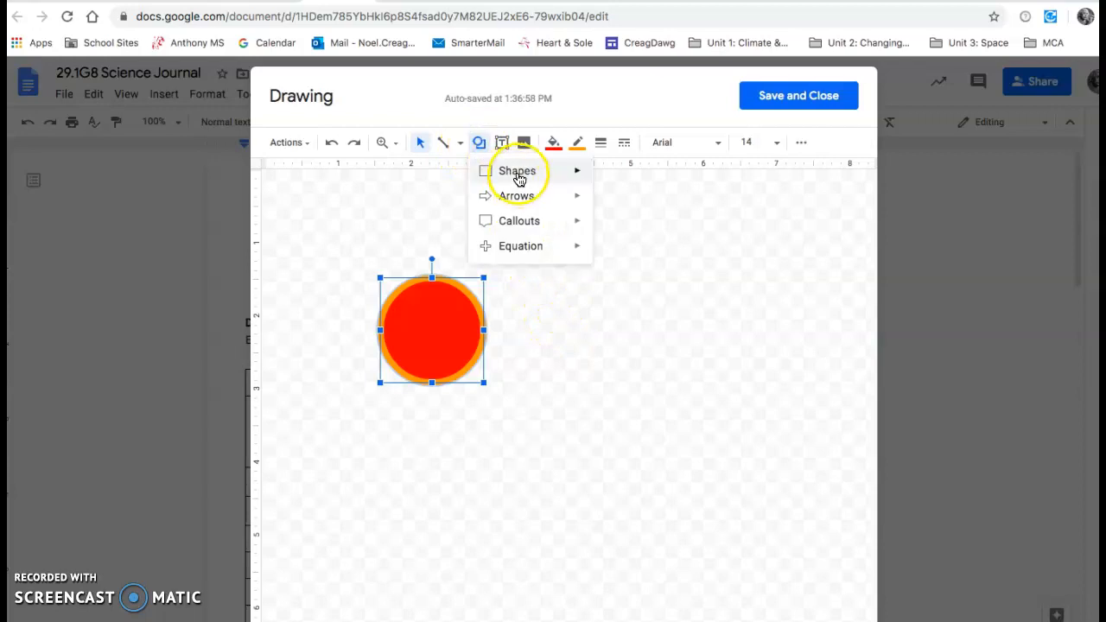
pyautogui.moveTo(574, 182)
pyautogui.click(602, 207)
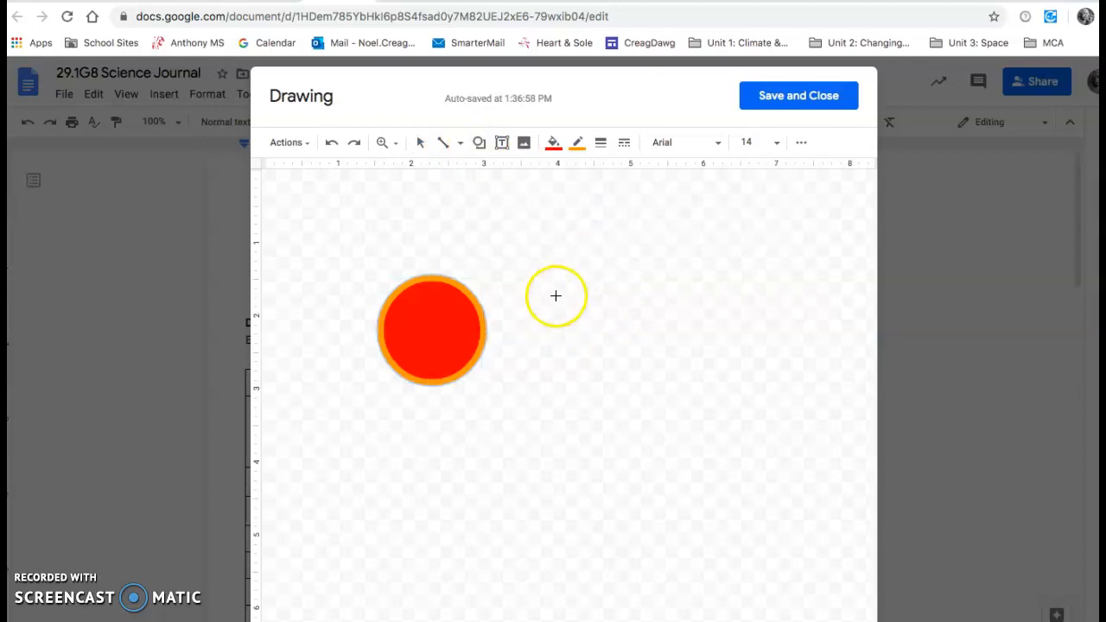
pyautogui.moveTo(588, 307); pyautogui.dragTo(601, 324)
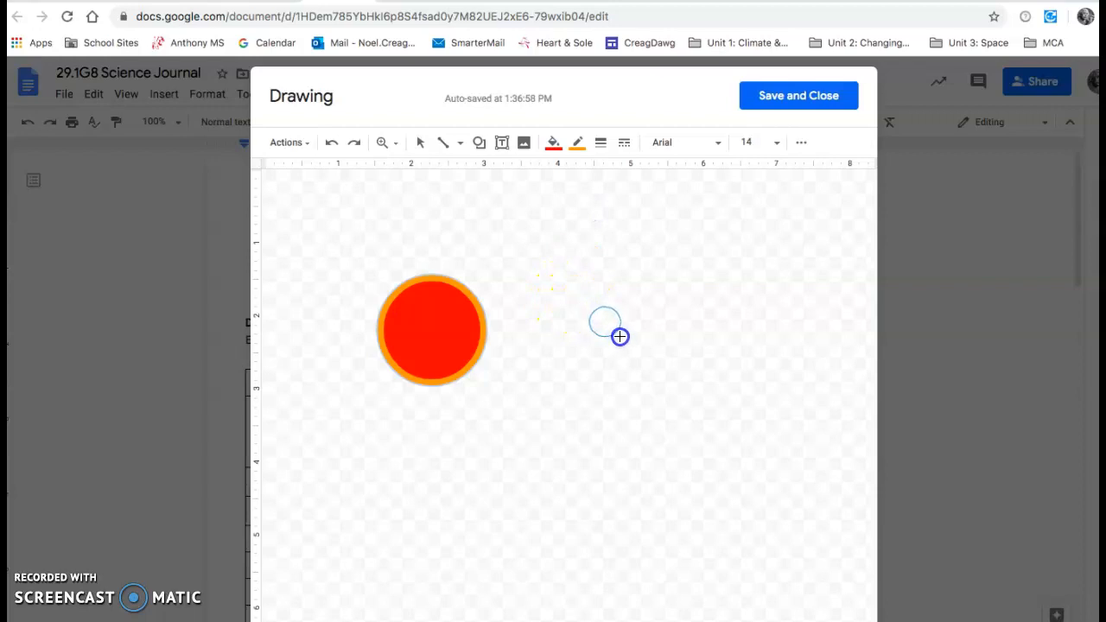
pyautogui.moveTo(619, 337); pyautogui.dragTo(620, 337)
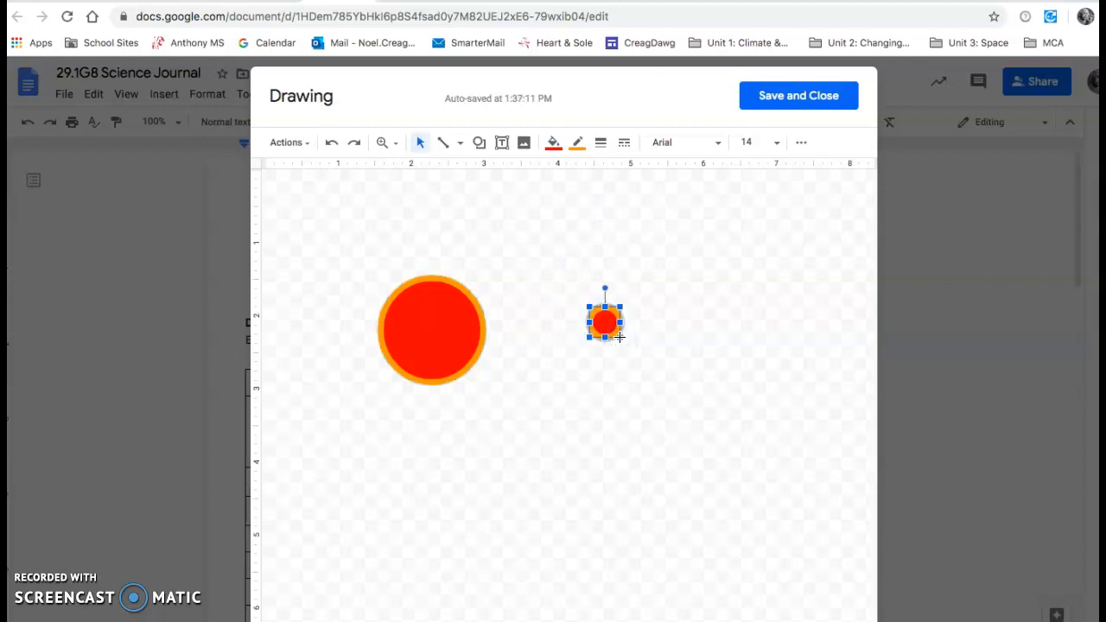
# - Give the smaller circle a medium blue border and a solid green fill
pyautogui.click(577, 142)
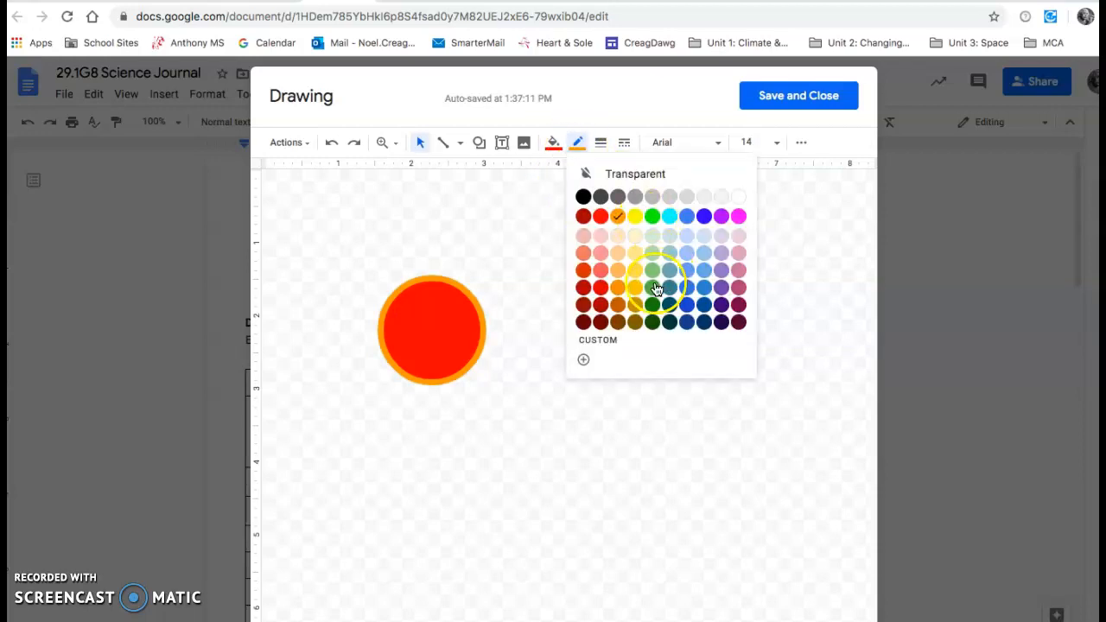
pyautogui.click(688, 218)
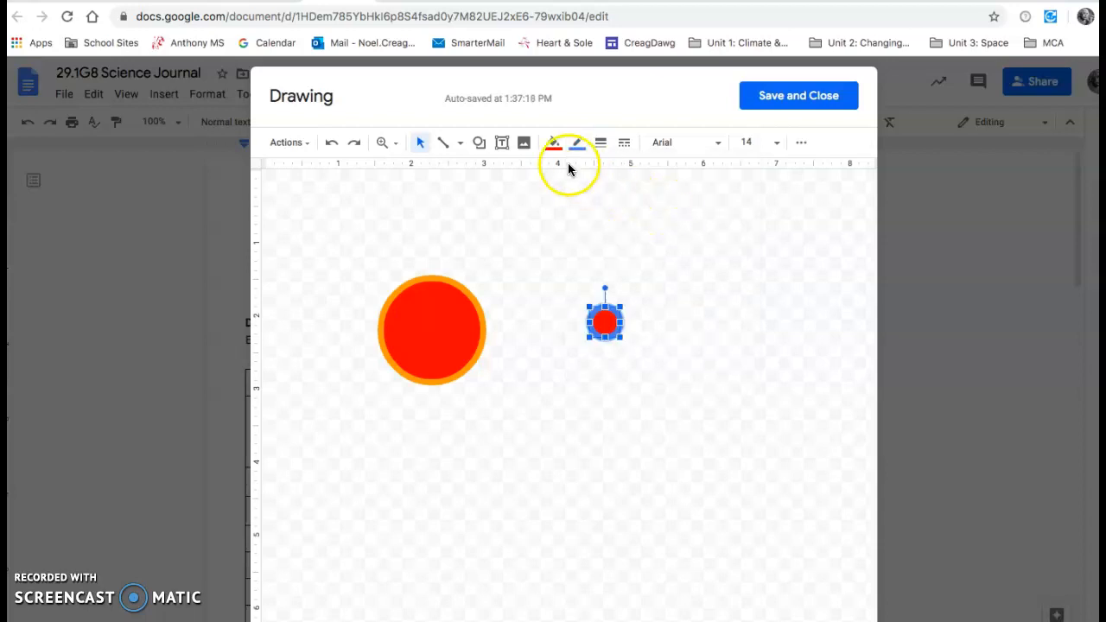
pyautogui.click(553, 142)
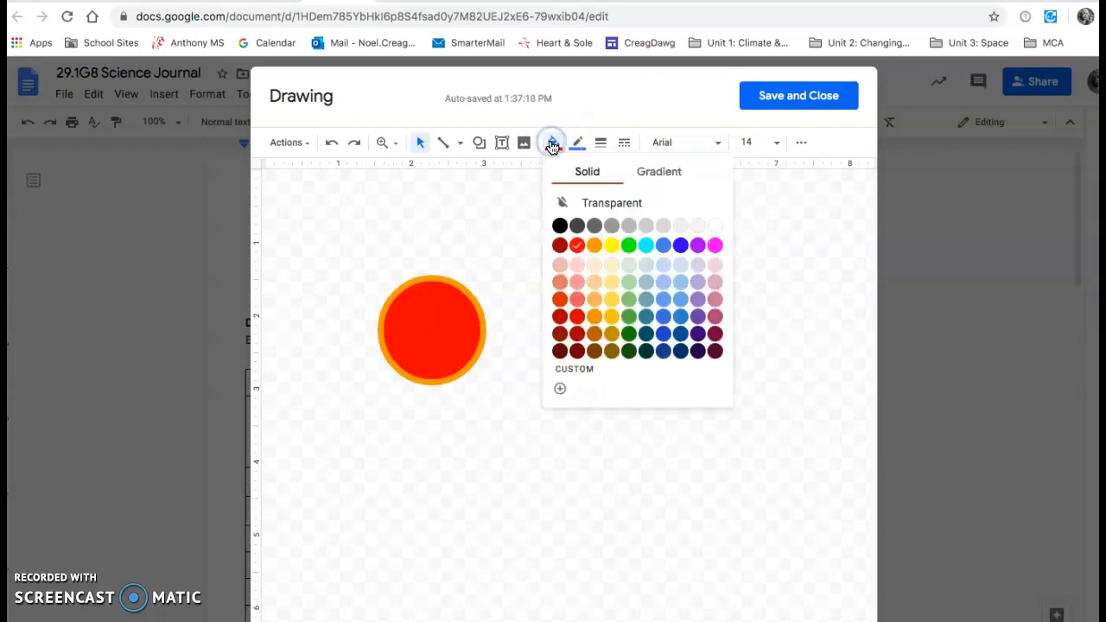
pyautogui.click(629, 318)
pyautogui.click(634, 372)
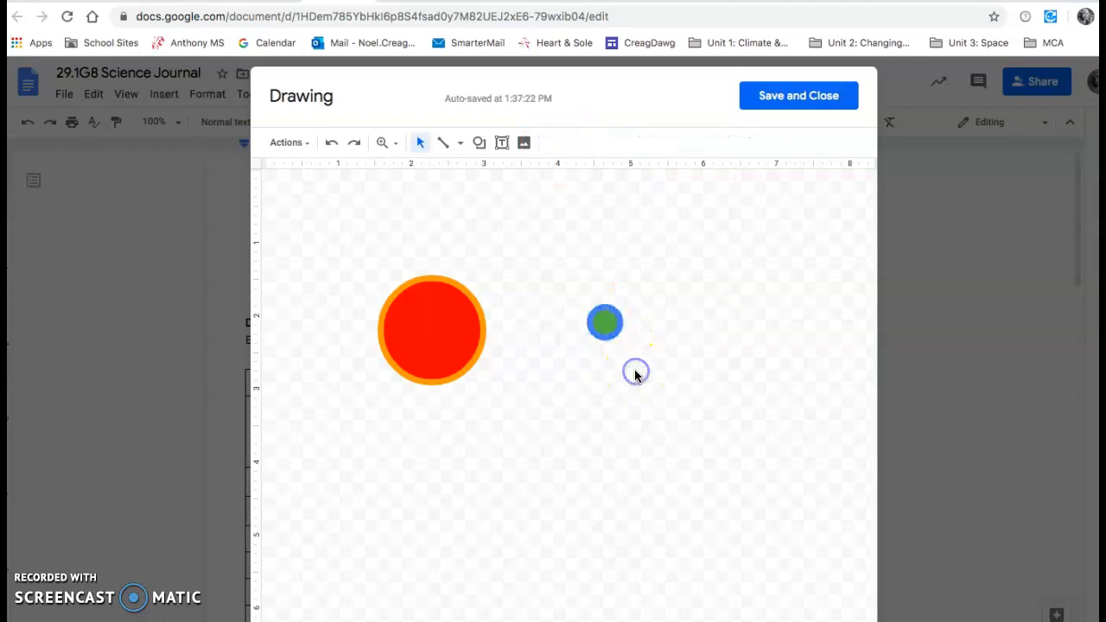
# - Draw a tiny circle about 0.2 in across to the right of the green circle
pyautogui.click(479, 142)
pyautogui.moveTo(519, 176)
pyautogui.click(604, 207)
pyautogui.click(691, 316)
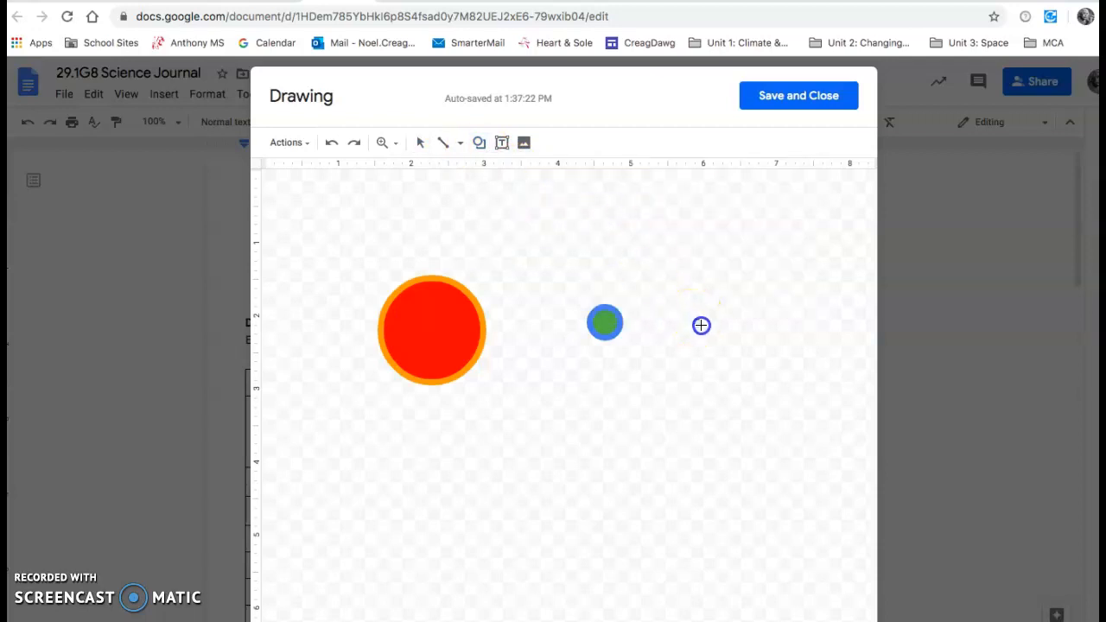
pyautogui.click(702, 326)
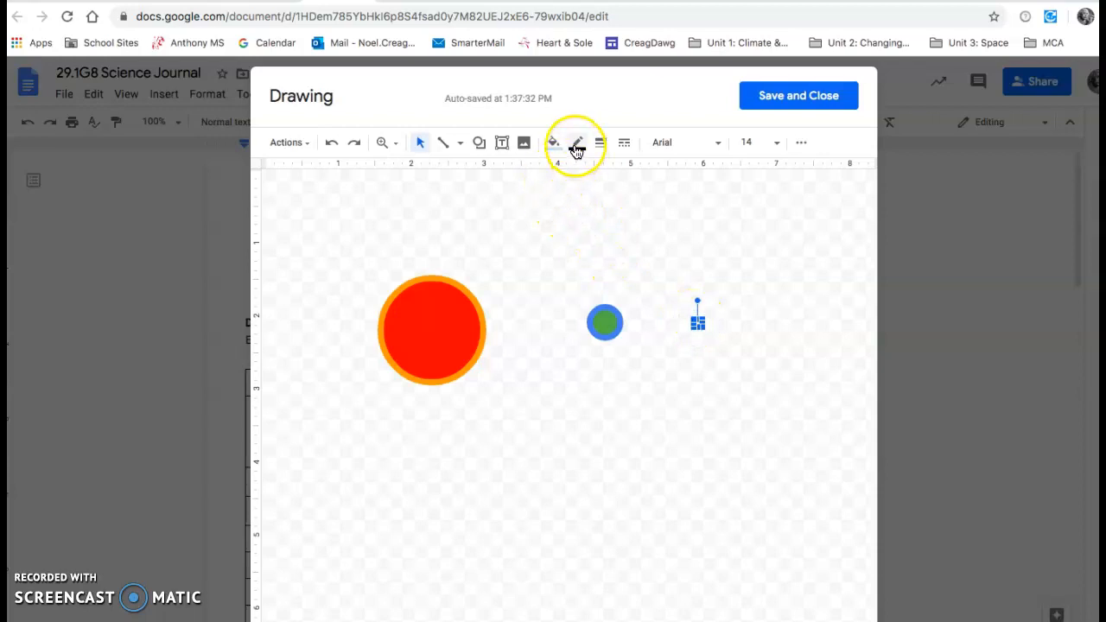
# - Give the tiny circle a dark gray border and a lighter gray solid fill
pyautogui.click(575, 143)
pyautogui.click(619, 199)
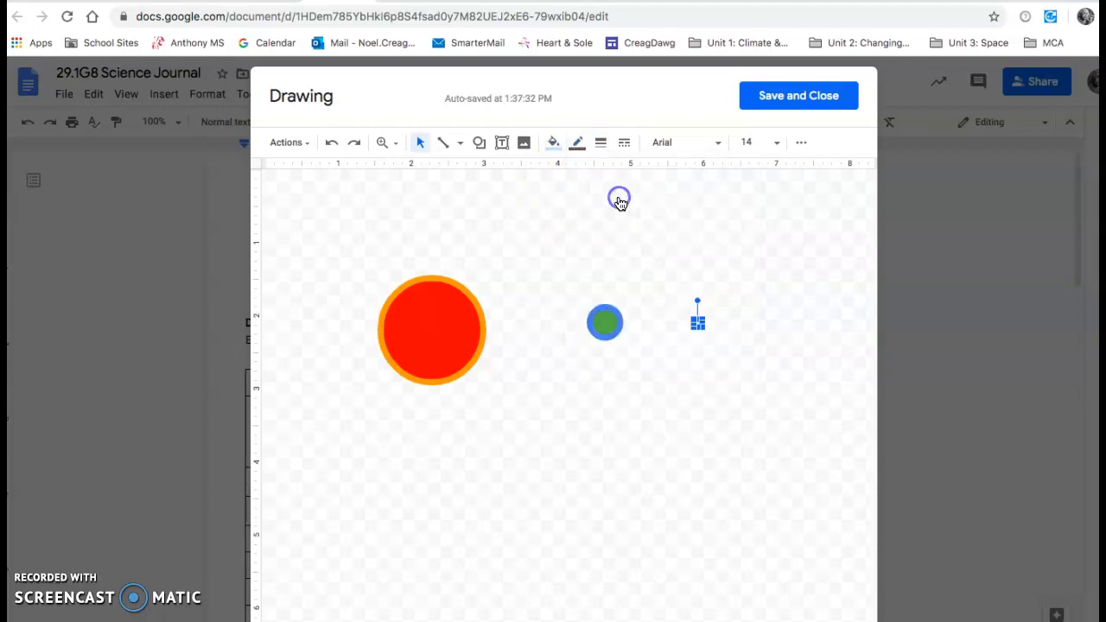
pyautogui.click(553, 140)
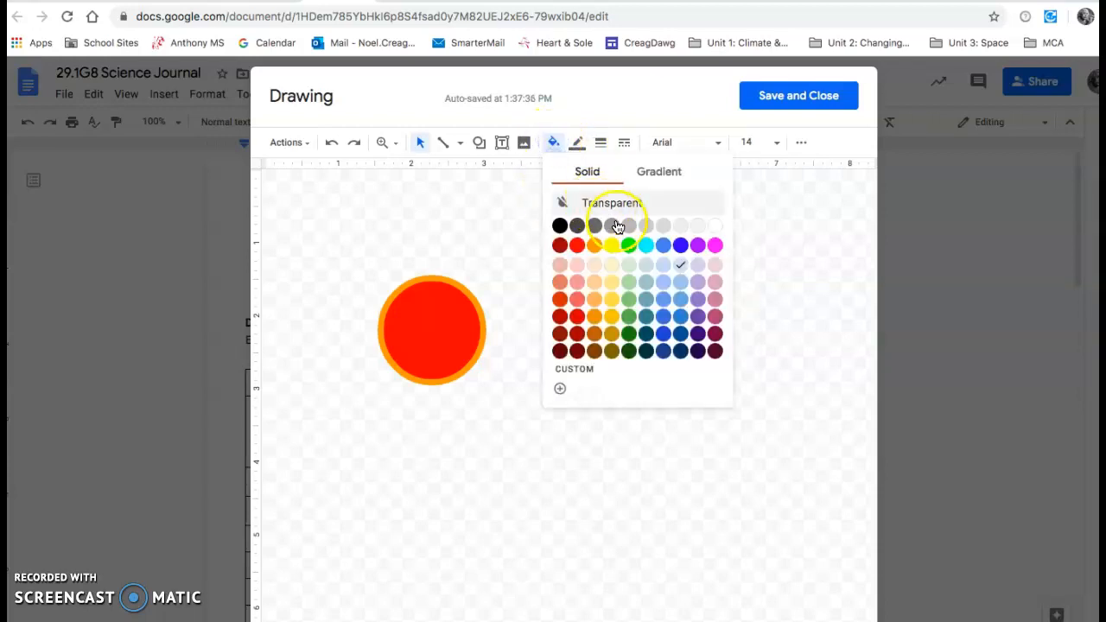
pyautogui.click(610, 225)
pyautogui.click(676, 365)
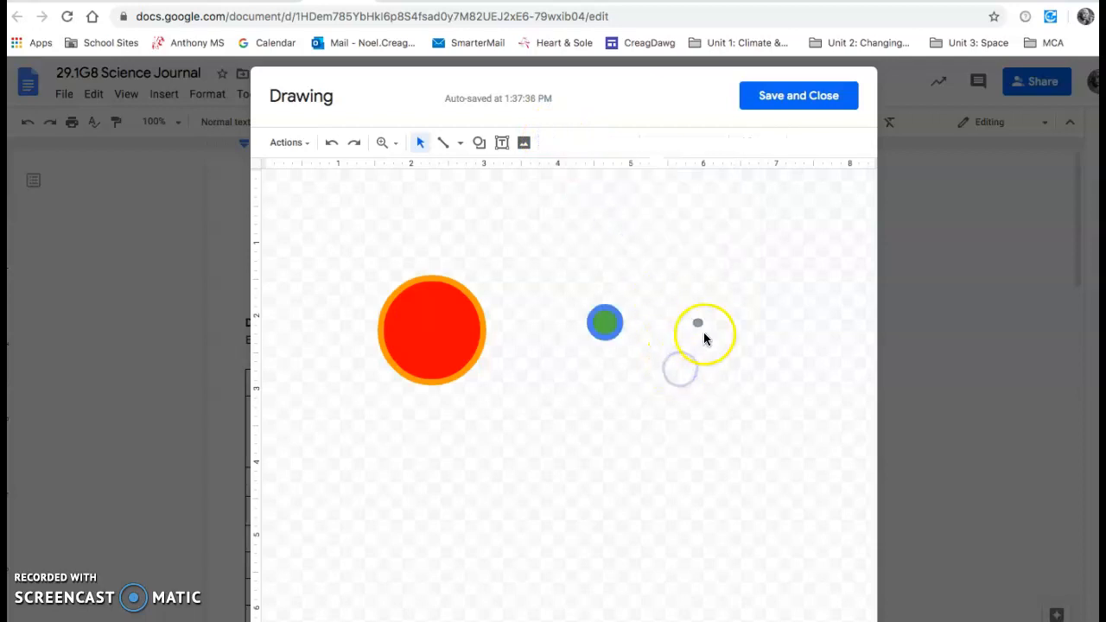
# - Add a text box reading "Sun", shrink it to fit the word, and place it on the red circle
pyautogui.click(501, 141)
pyautogui.click(372, 253)
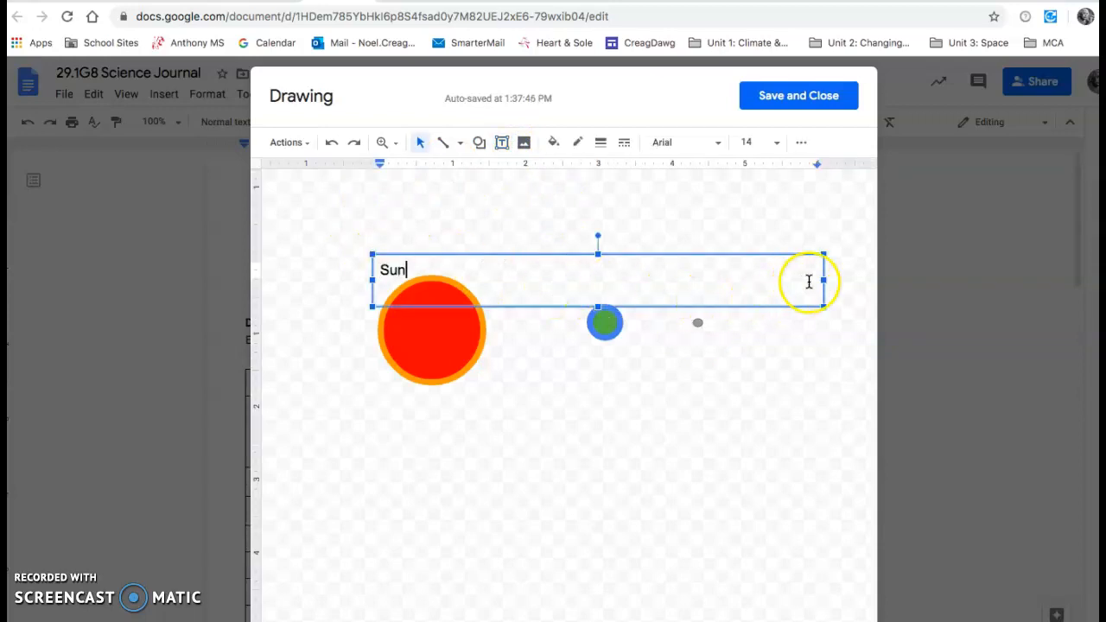
pyautogui.moveTo(823, 280); pyautogui.dragTo(432, 314)
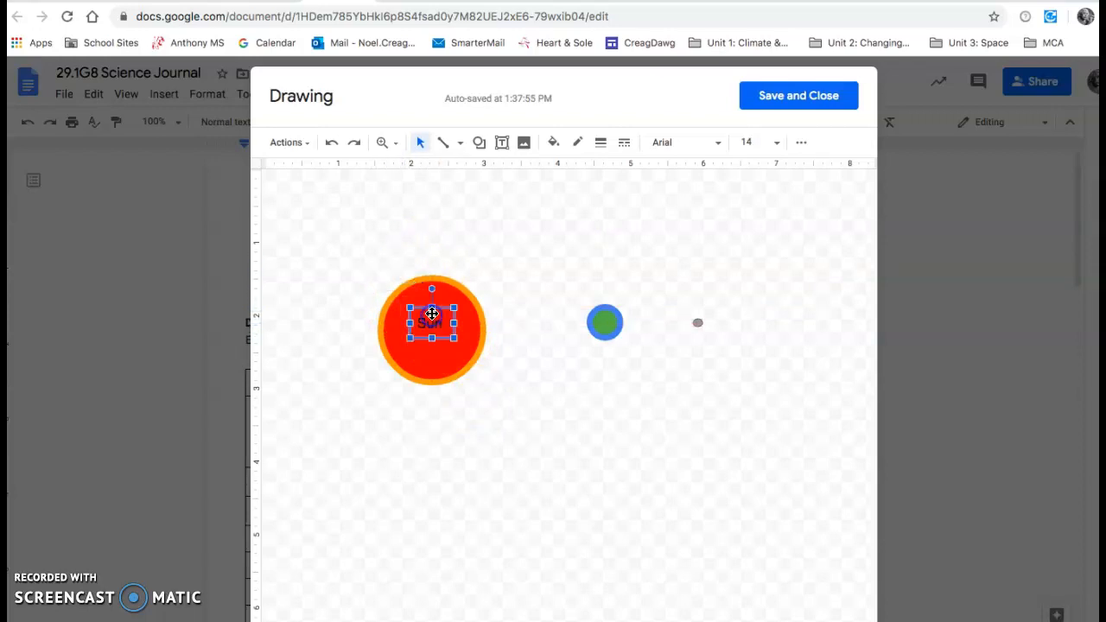
pyautogui.click(521, 267)
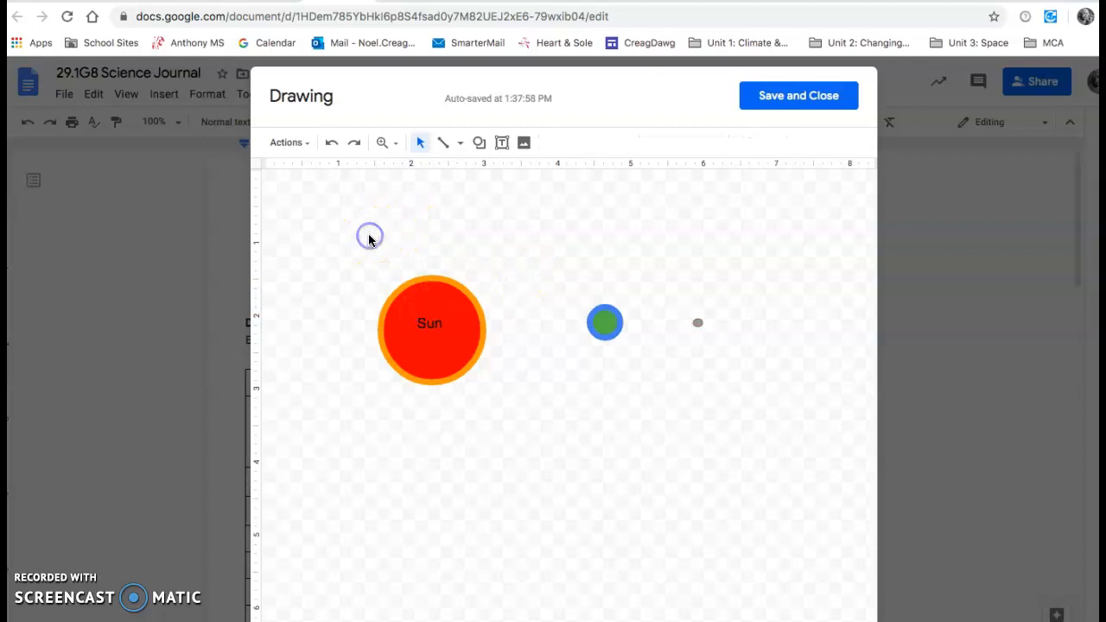
# - Add a text box reading "Earth", shrink it to fit the word, and place it just above the green circle
pyautogui.click(502, 144)
pyautogui.click(359, 221)
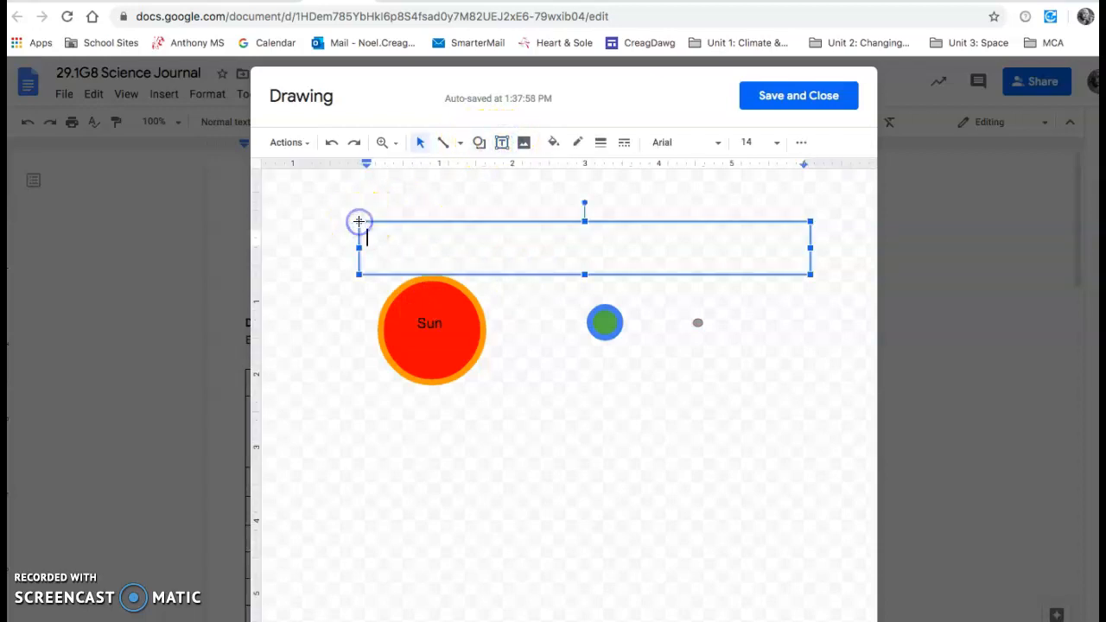
pyautogui.write('Earth')
pyautogui.moveTo(809, 247); pyautogui.dragTo(599, 276)
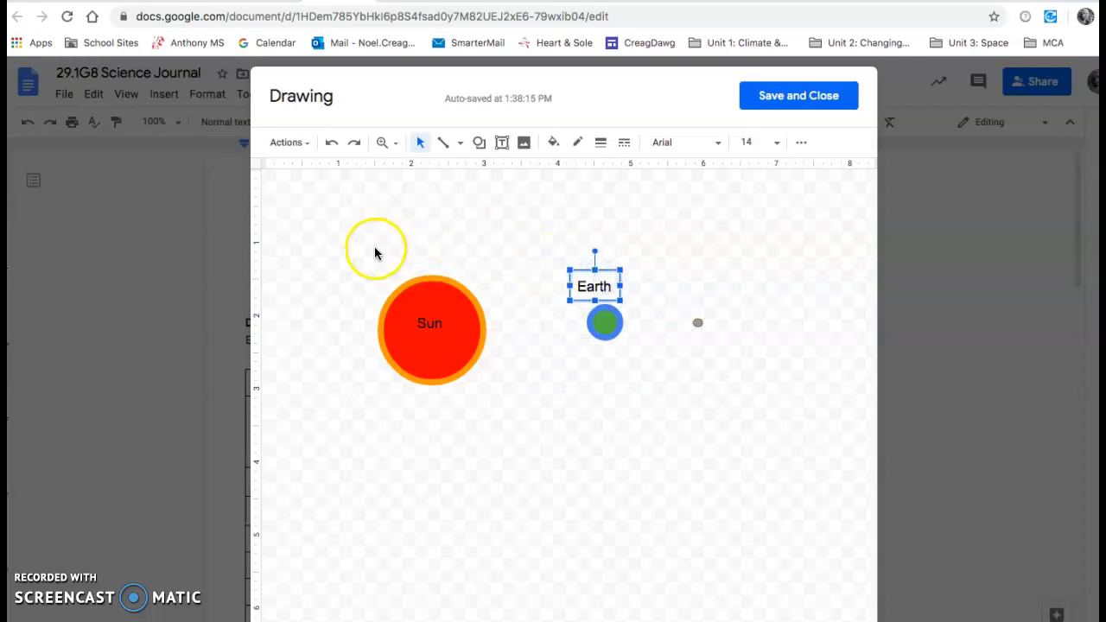
# - Add a text box reading "Moon", shrink it to fit the word, and place it just above the gray circle
pyautogui.click(501, 142)
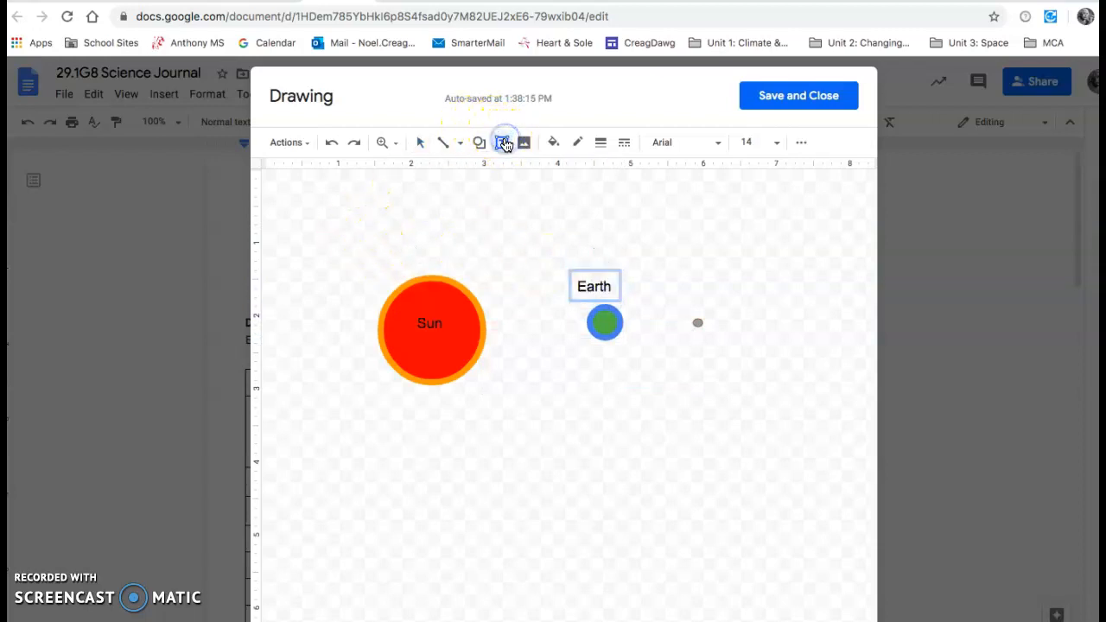
pyautogui.click(316, 233)
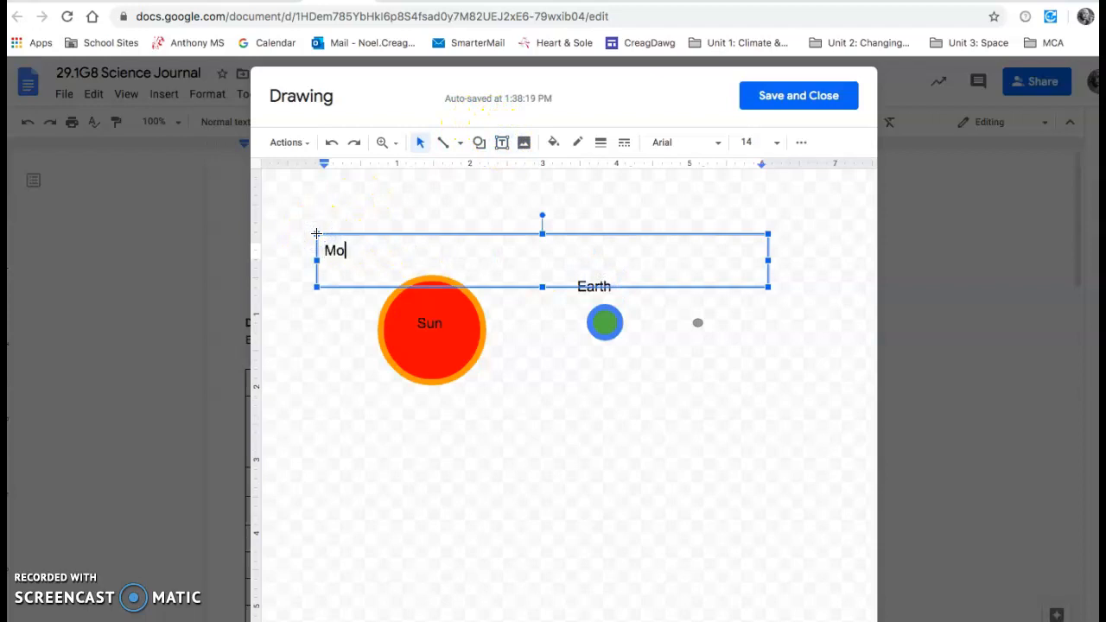
pyautogui.moveTo(765, 259); pyautogui.dragTo(697, 291)
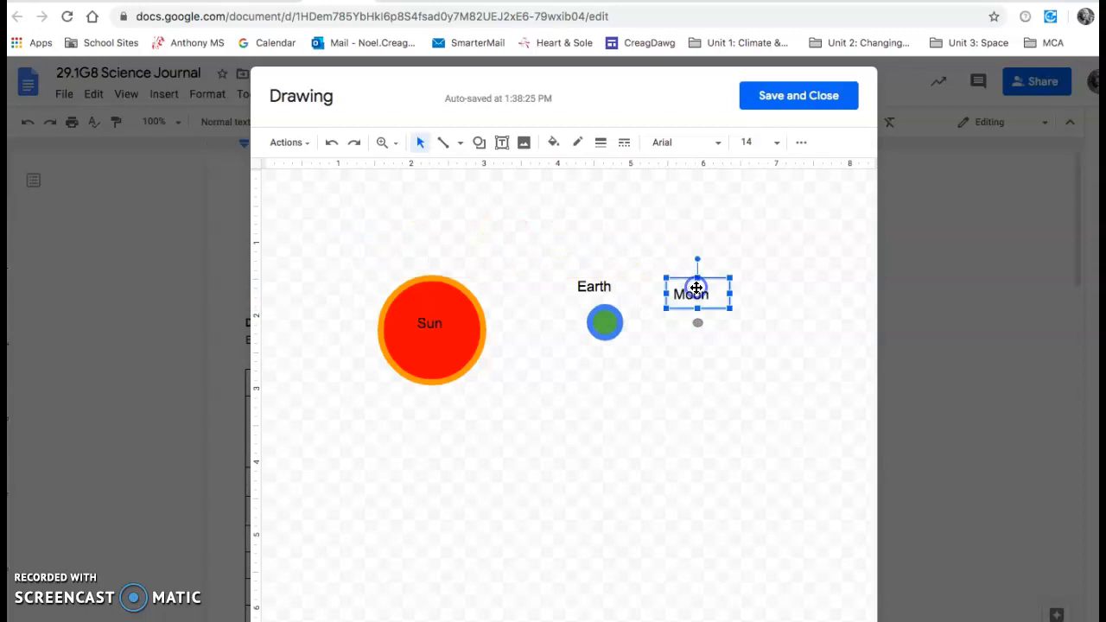
# - Deselect the Moon label, then save the labelled drawing into the document and close the drawing editor
pyautogui.click(698, 422)
pyautogui.click(819, 215)
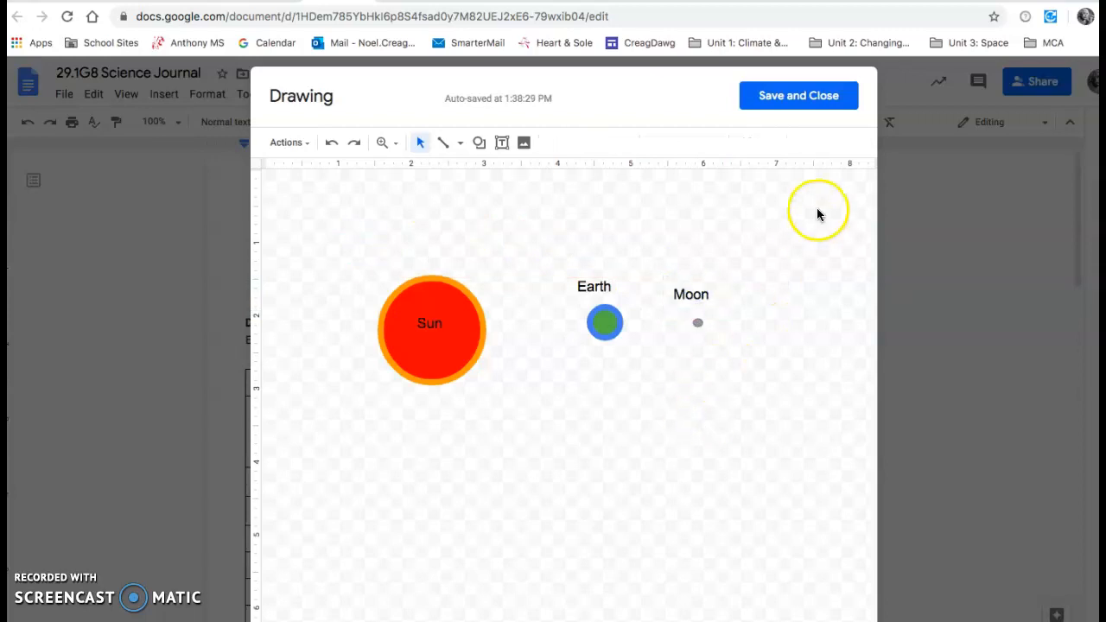
pyautogui.click(786, 102)
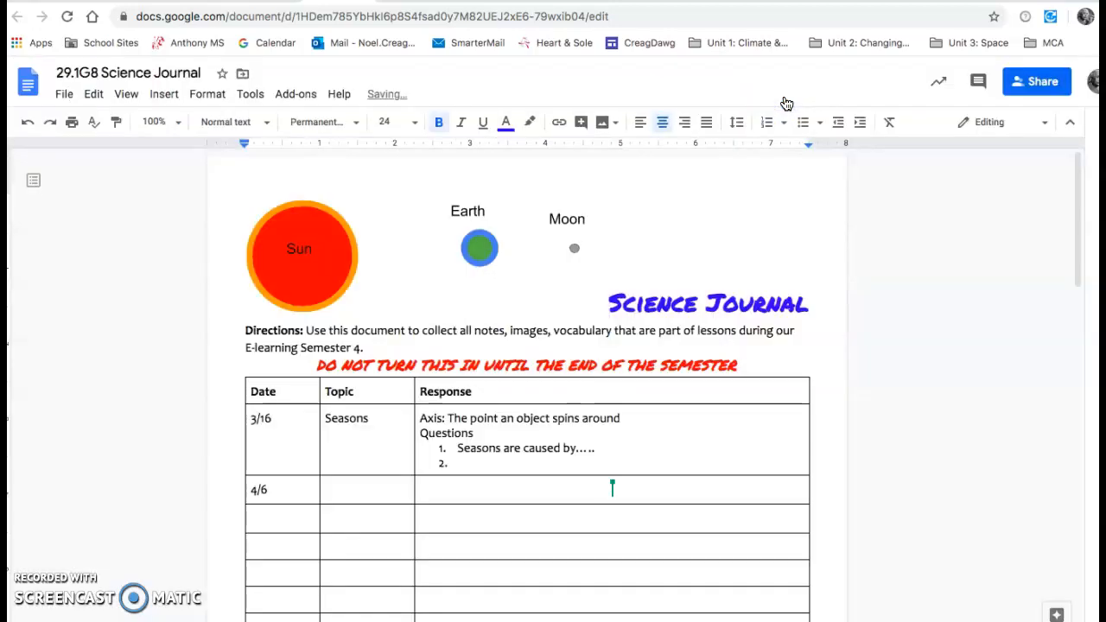
# - Move the Sun, Earth and Moon drawing from above the Science Journal title into the Response cell of the 4/6 row
pyautogui.click(313, 247)
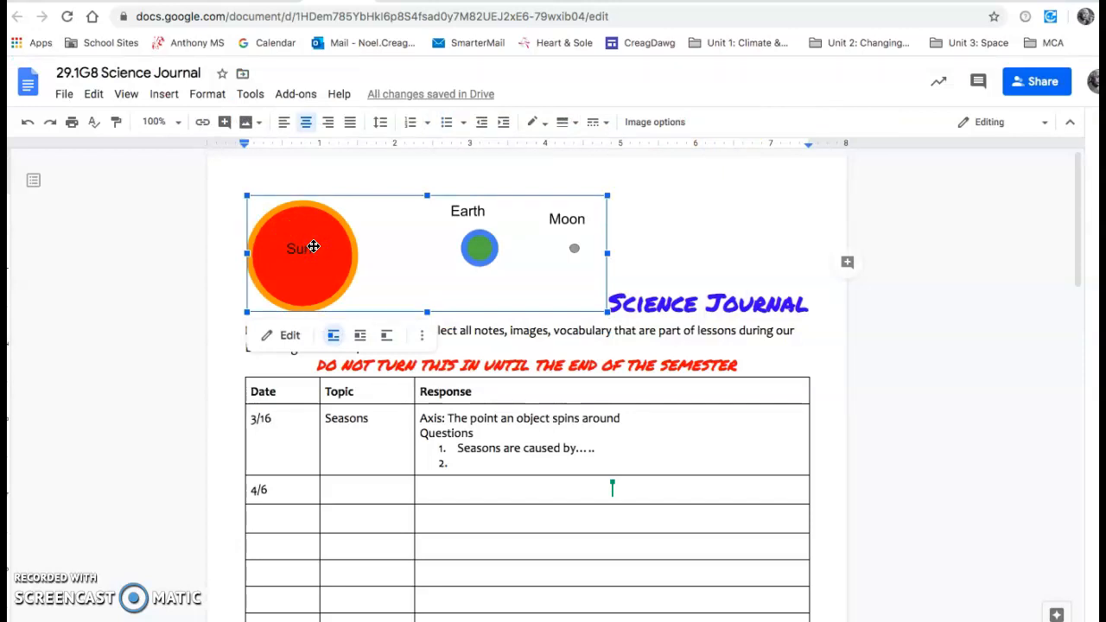
pyautogui.press('Delete')
pyautogui.click(446, 395)
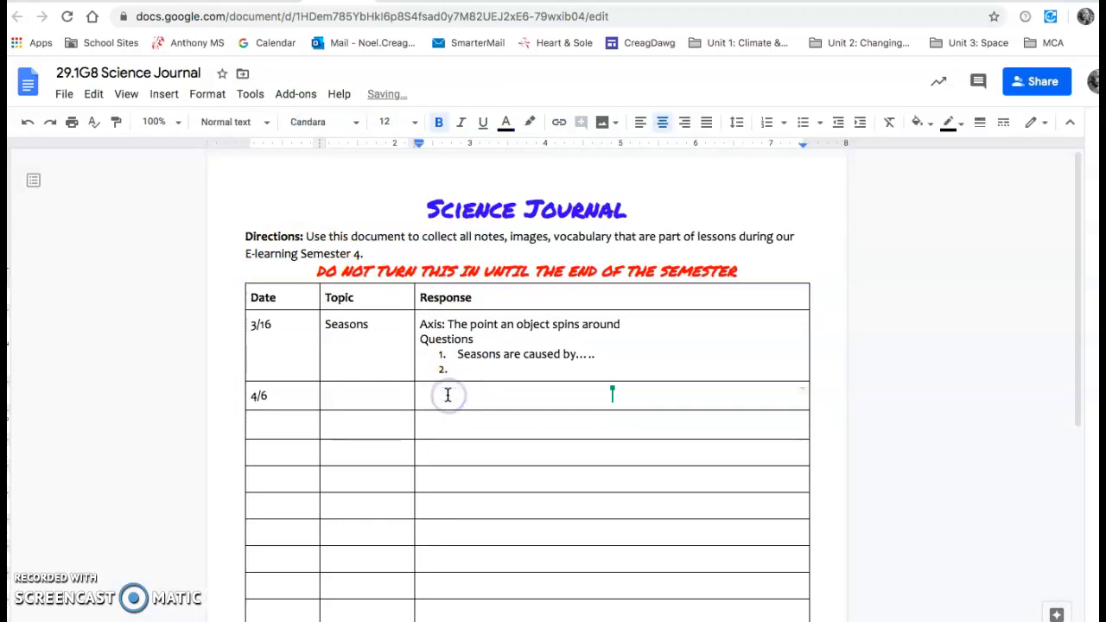
pyautogui.hotkey('ctrl', 'v')
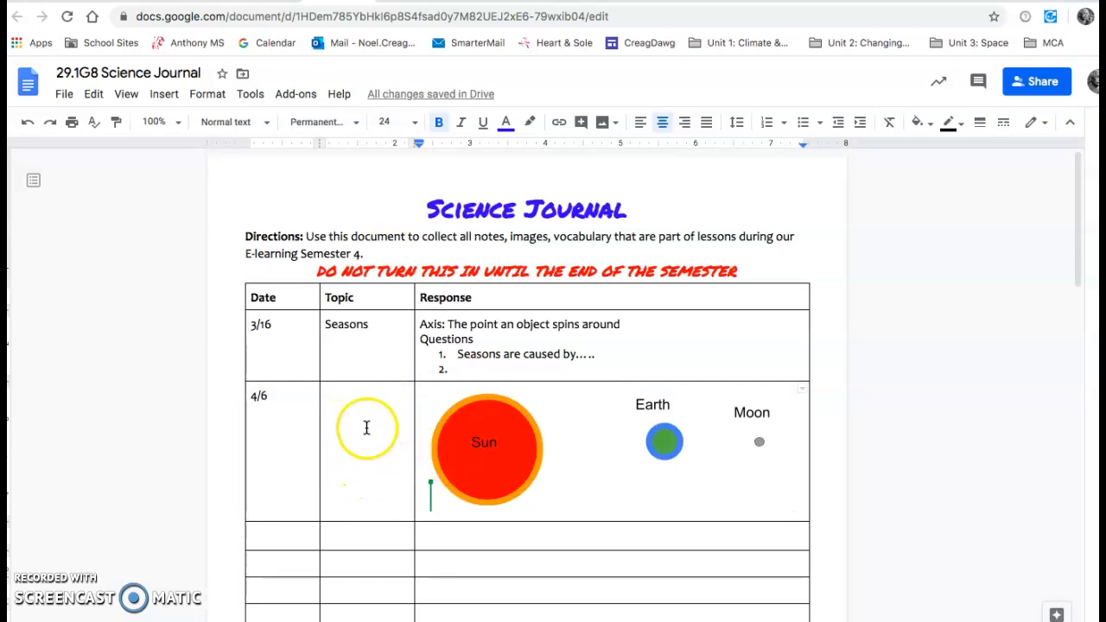
pyautogui.click(449, 536)
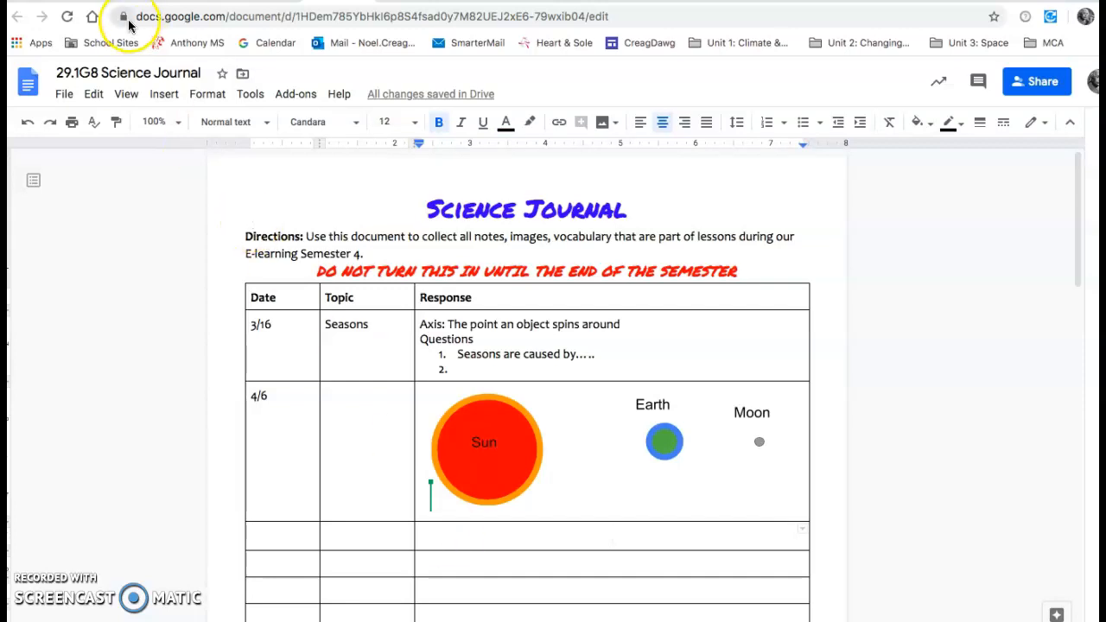
# - Switch to Google Classroom and open Notes: Moon Phases from the SEM: Moon Phases assignment, going to its Drawing Task
pyautogui.click(172, 2)
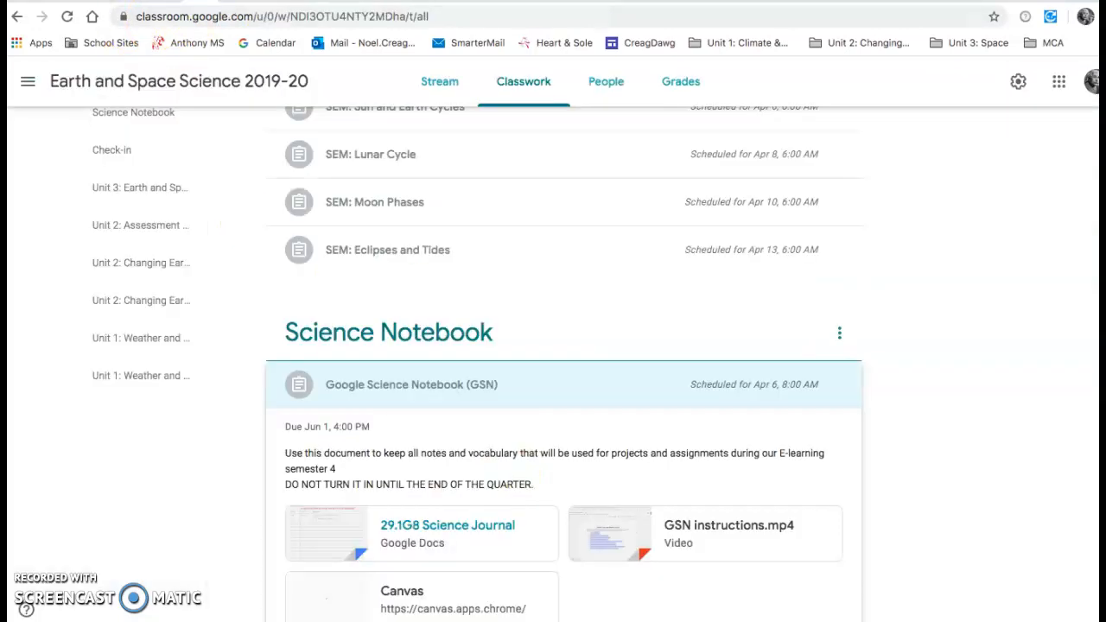
pyautogui.click(524, 387)
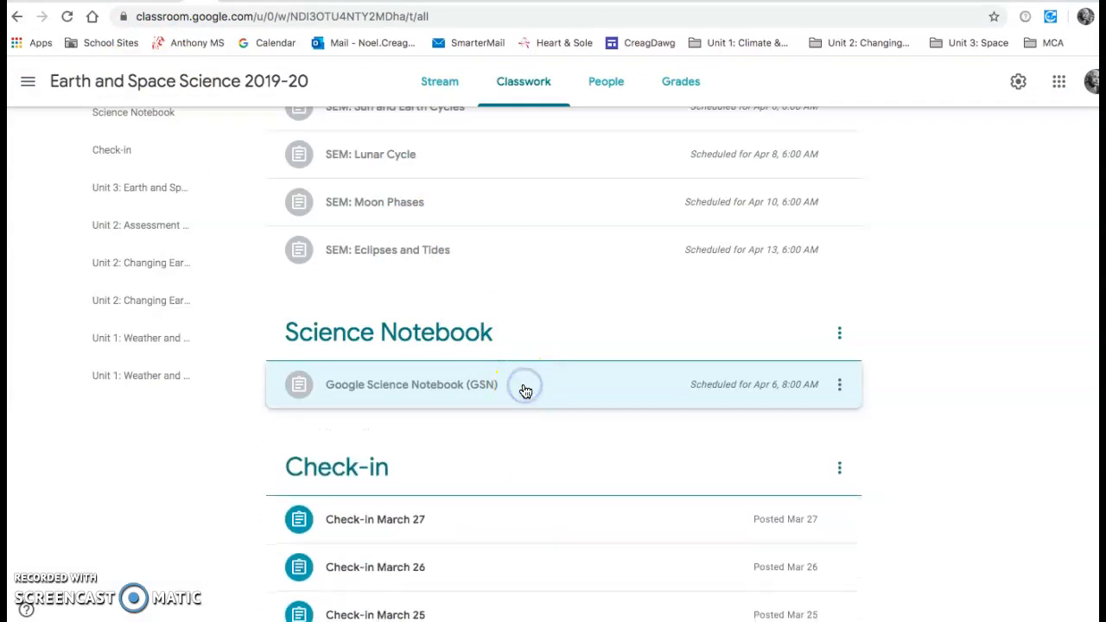
pyautogui.scroll(2, 525, 279)
pyautogui.click(493, 319)
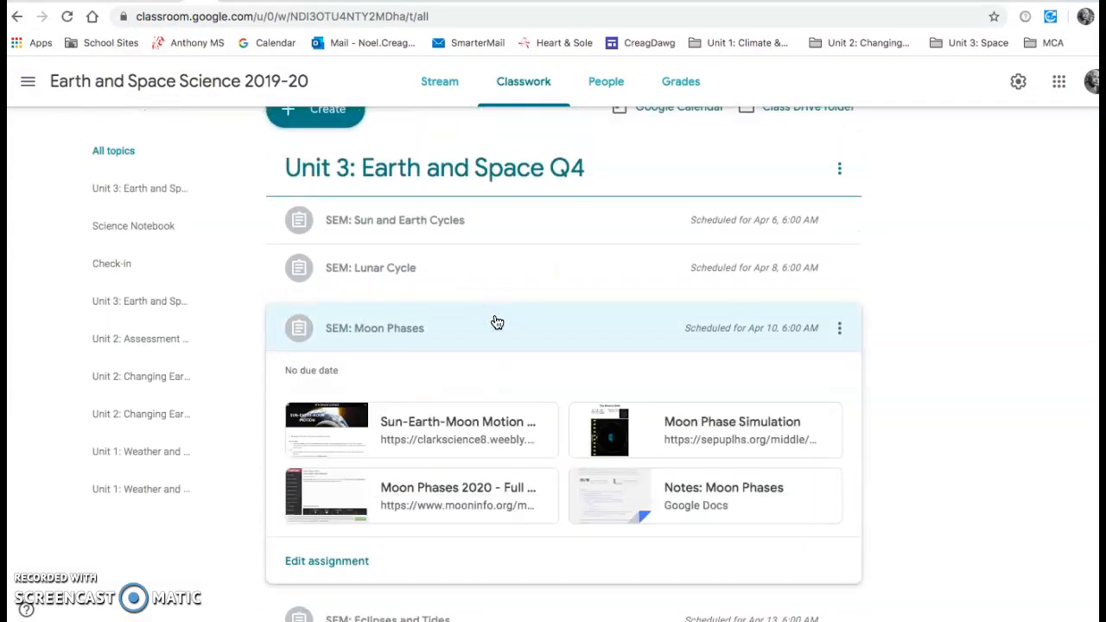
pyautogui.click(696, 492)
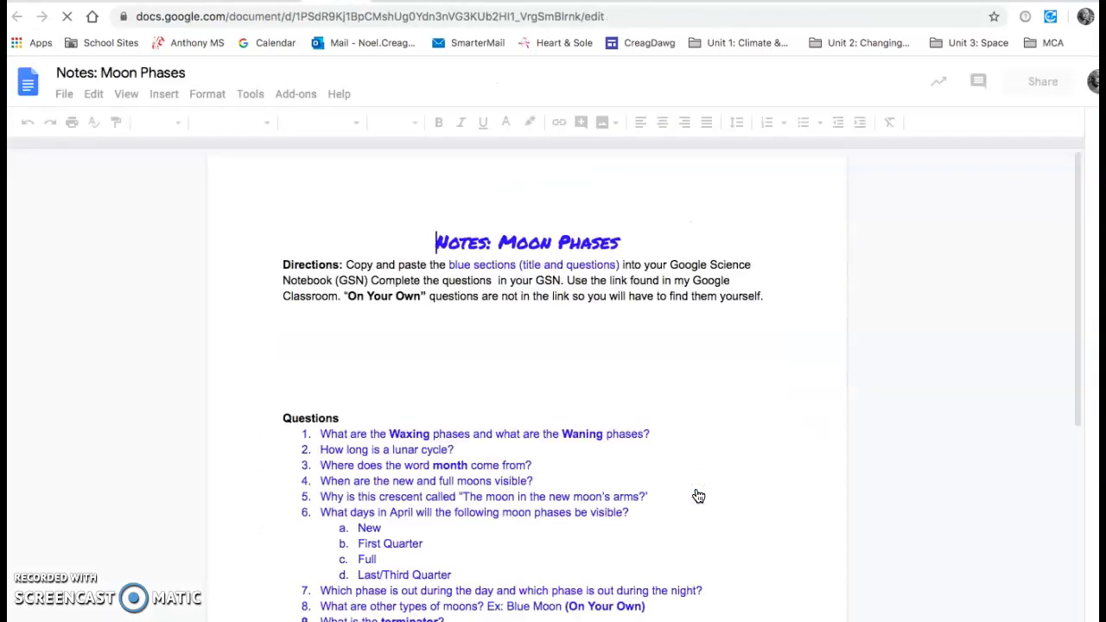
pyautogui.scroll(-5, 698, 496)
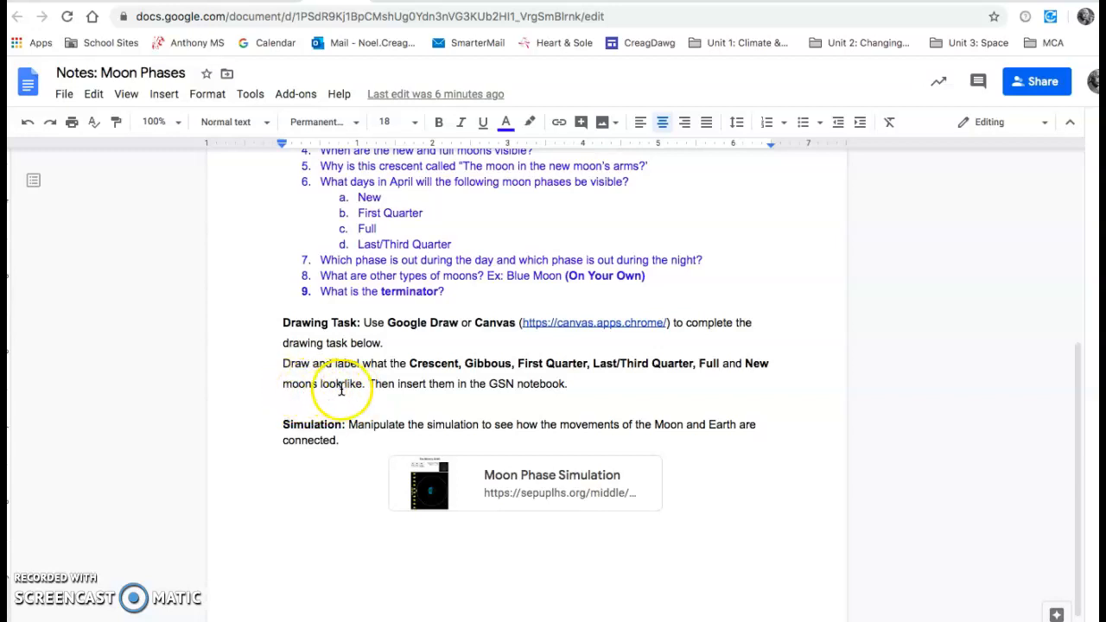
# - Open the Canvas link in the Drawing Task and start a new blank drawing
pyautogui.click(587, 322)
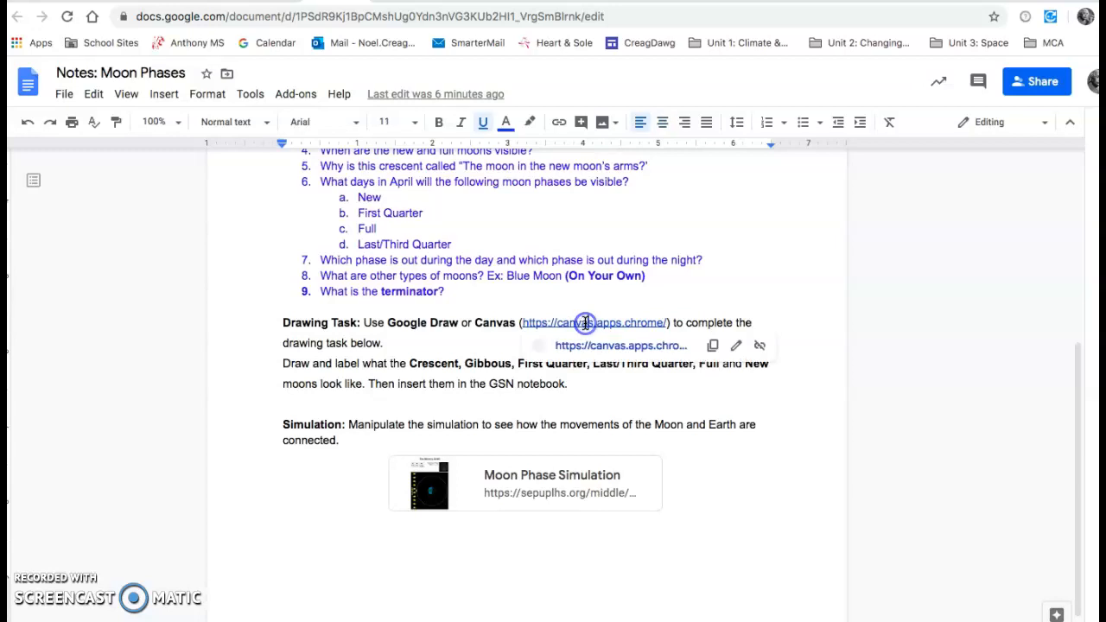
pyautogui.click(597, 345)
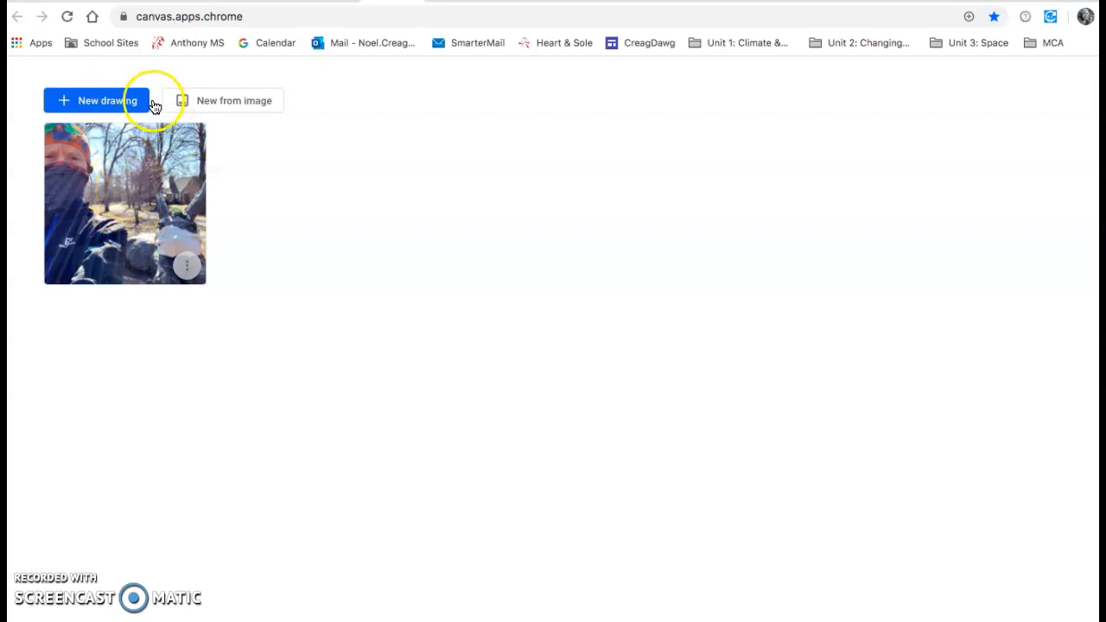
pyautogui.click(106, 101)
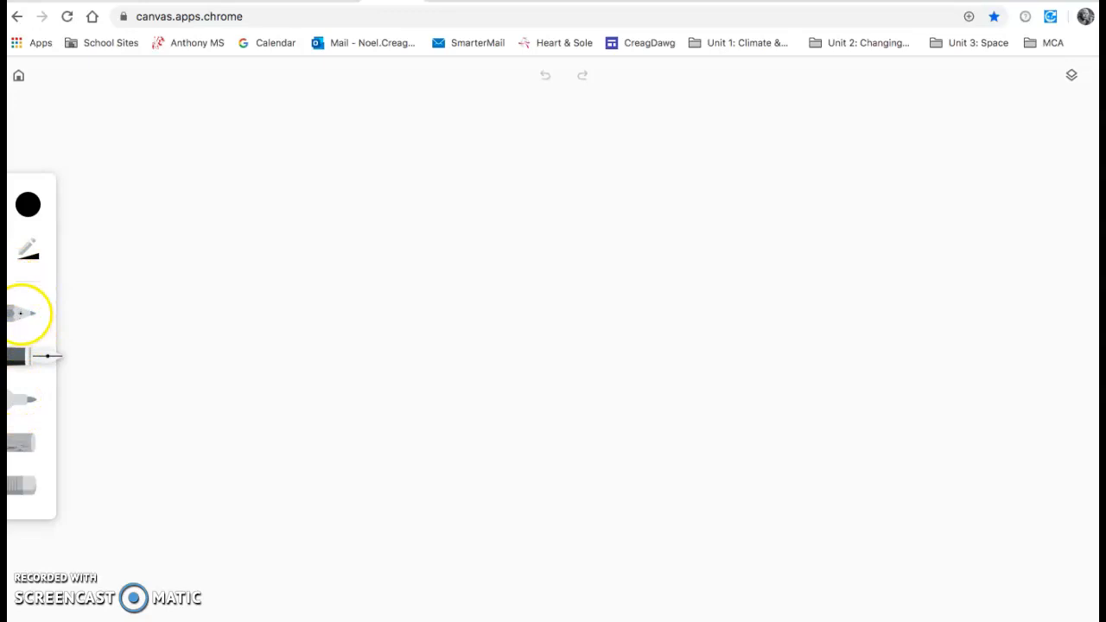
# - Set the drawing tool to the pencil in dark gray at its smallest size
pyautogui.click(19, 313)
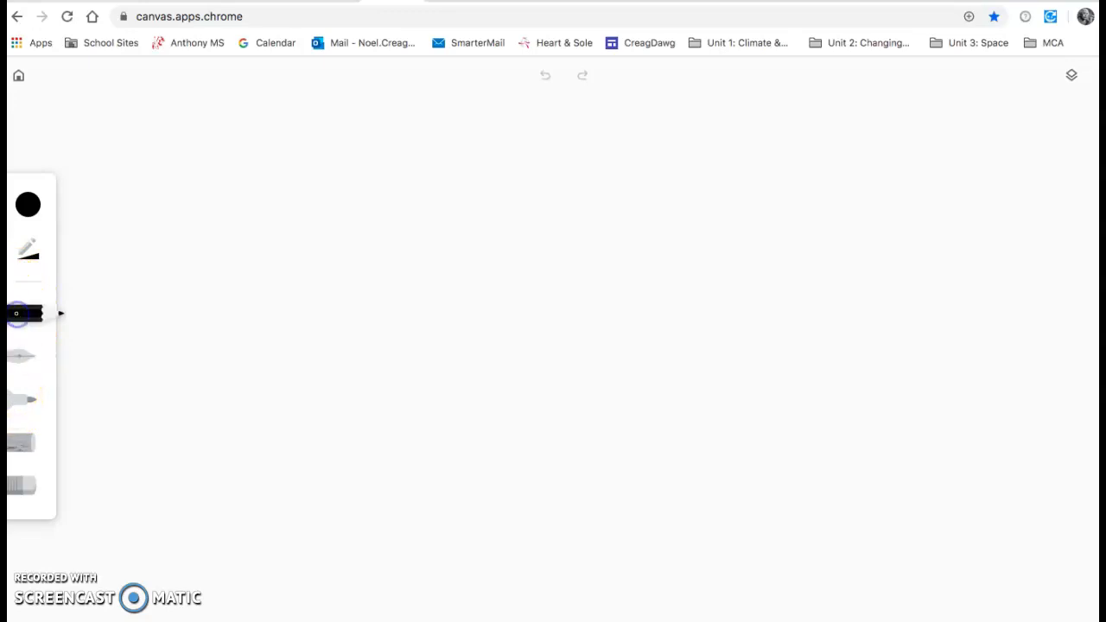
pyautogui.click(22, 204)
pyautogui.click(143, 247)
pyautogui.click(26, 253)
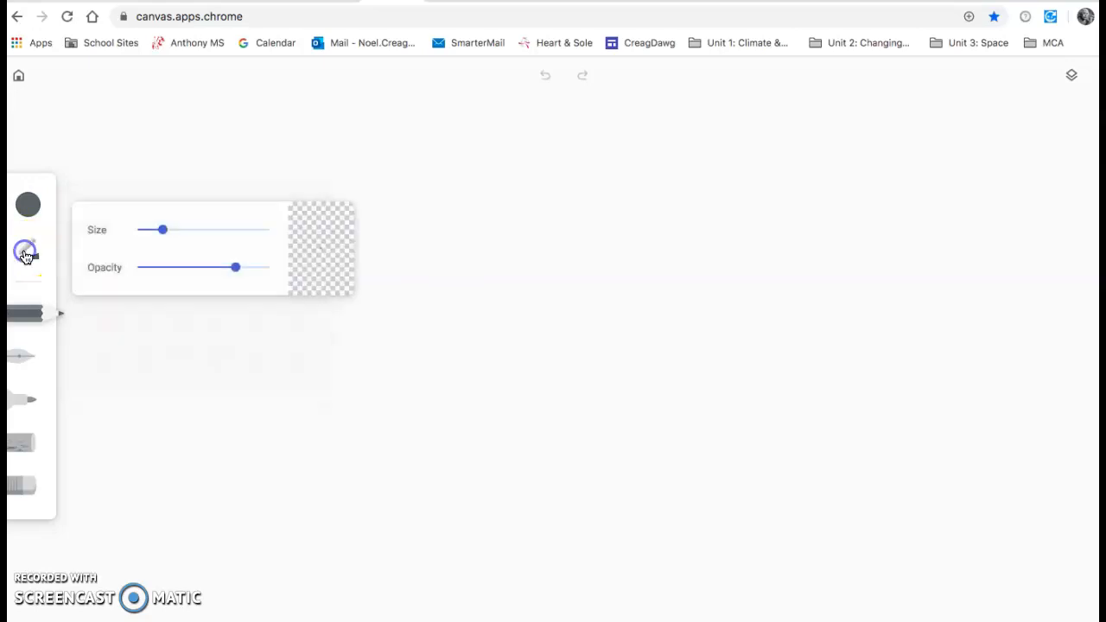
pyautogui.moveTo(164, 231); pyautogui.dragTo(134, 237)
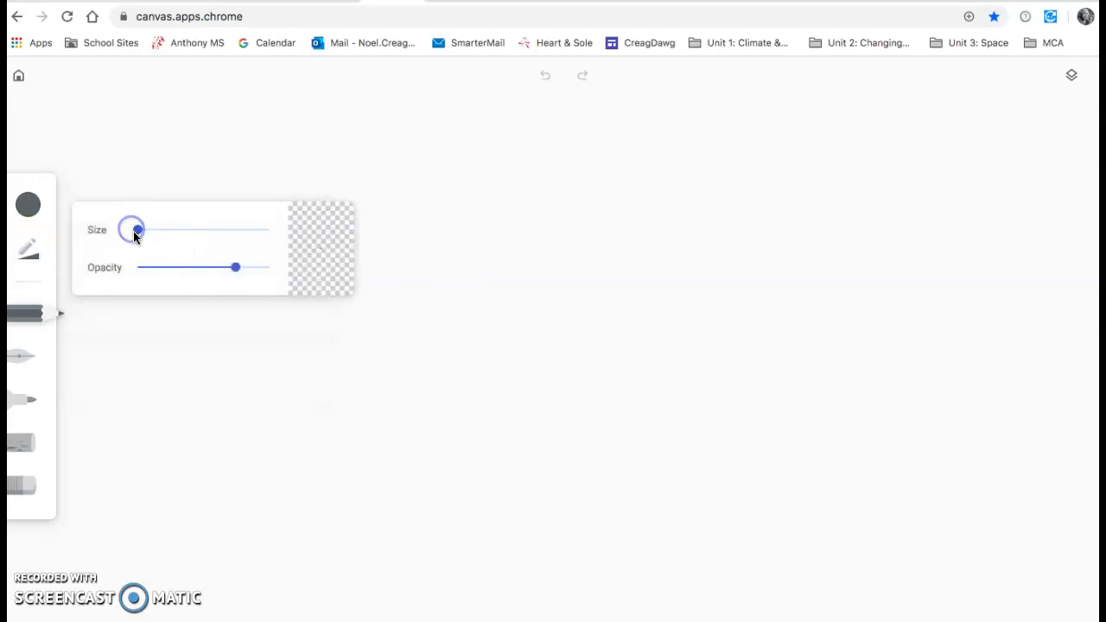
# - Try a freehand pencil circle with an eraser stroke on its lower edge, and undo the strokes
pyautogui.click(343, 239)
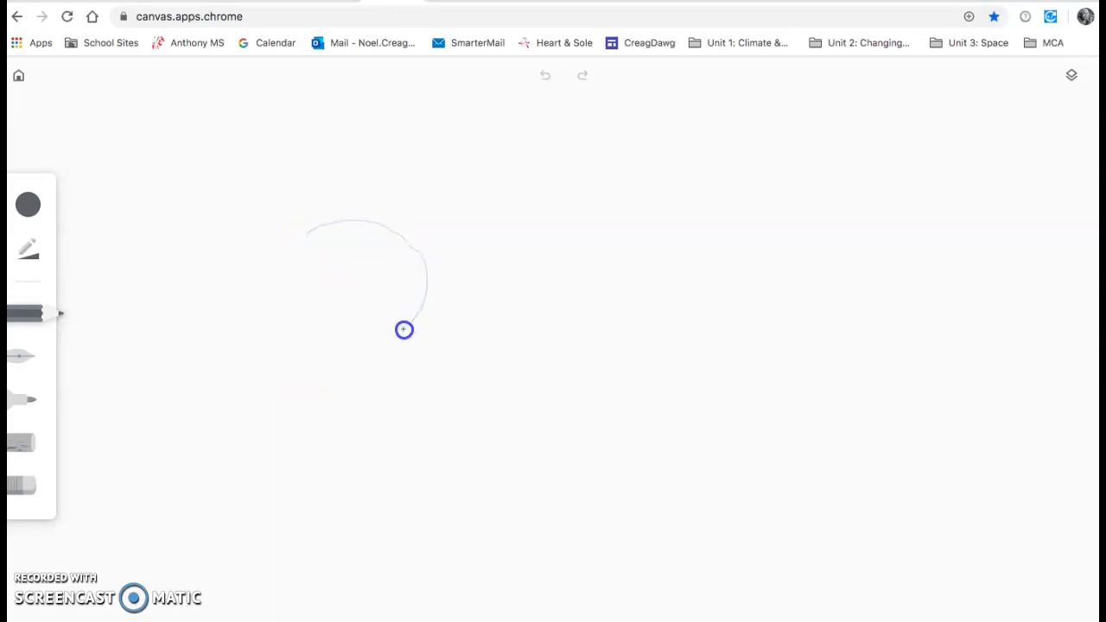
pyautogui.moveTo(282, 304); pyautogui.dragTo(297, 246)
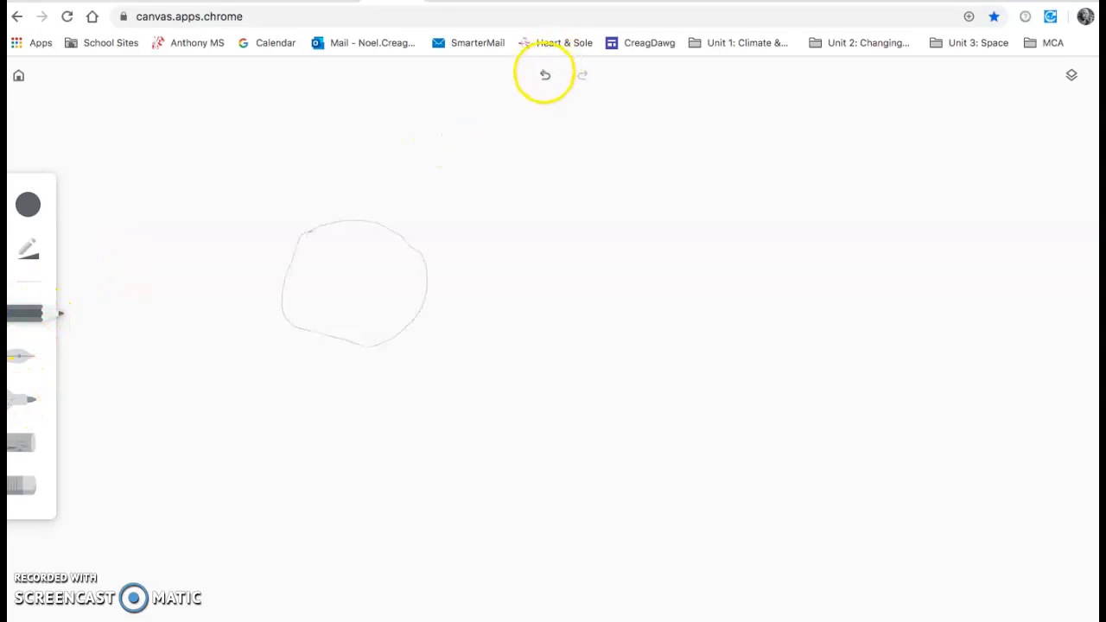
pyautogui.click(21, 486)
pyautogui.click(356, 338)
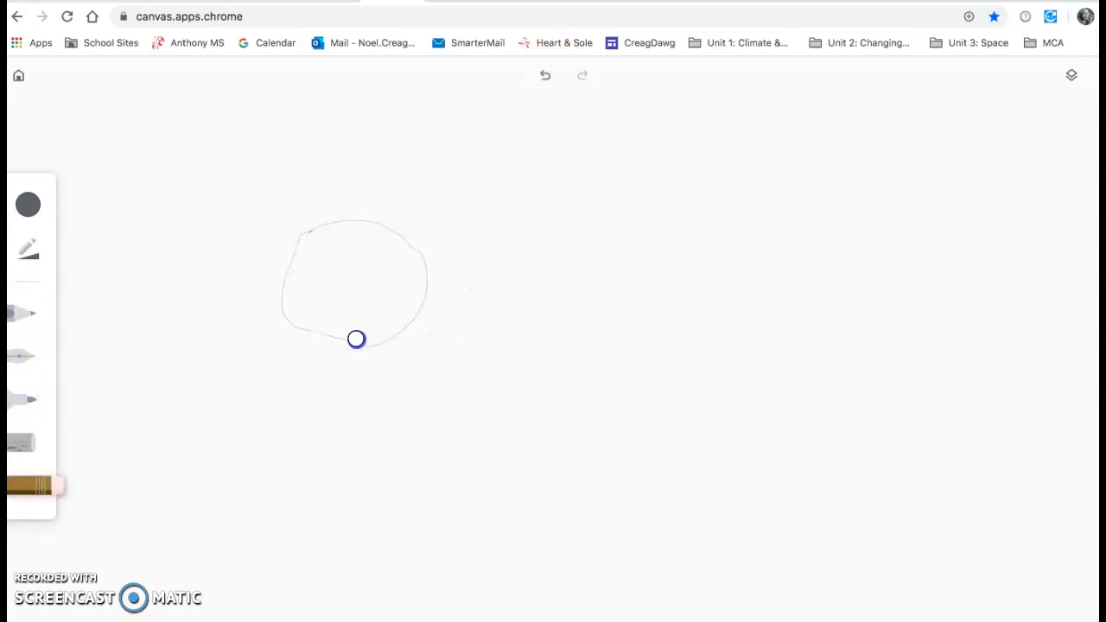
pyautogui.click(545, 77)
pyautogui.click(545, 78)
# - Sketch a rough freehand pencil circle for the moon, going over its outline again along the right side
pyautogui.click(21, 314)
pyautogui.click(332, 230)
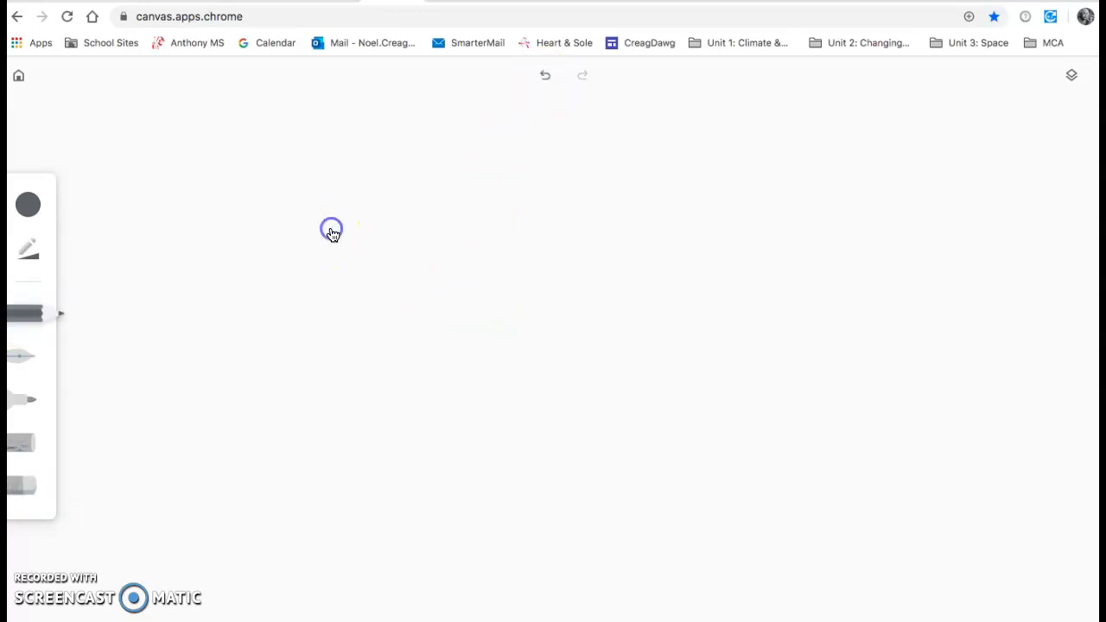
pyautogui.moveTo(343, 216); pyautogui.dragTo(395, 204)
pyautogui.moveTo(446, 236); pyautogui.dragTo(458, 310)
pyautogui.moveTo(451, 230)
pyautogui.mouseDown()
pyautogui.moveTo(453, 328)
pyautogui.moveTo(427, 353)
pyautogui.mouseUp()
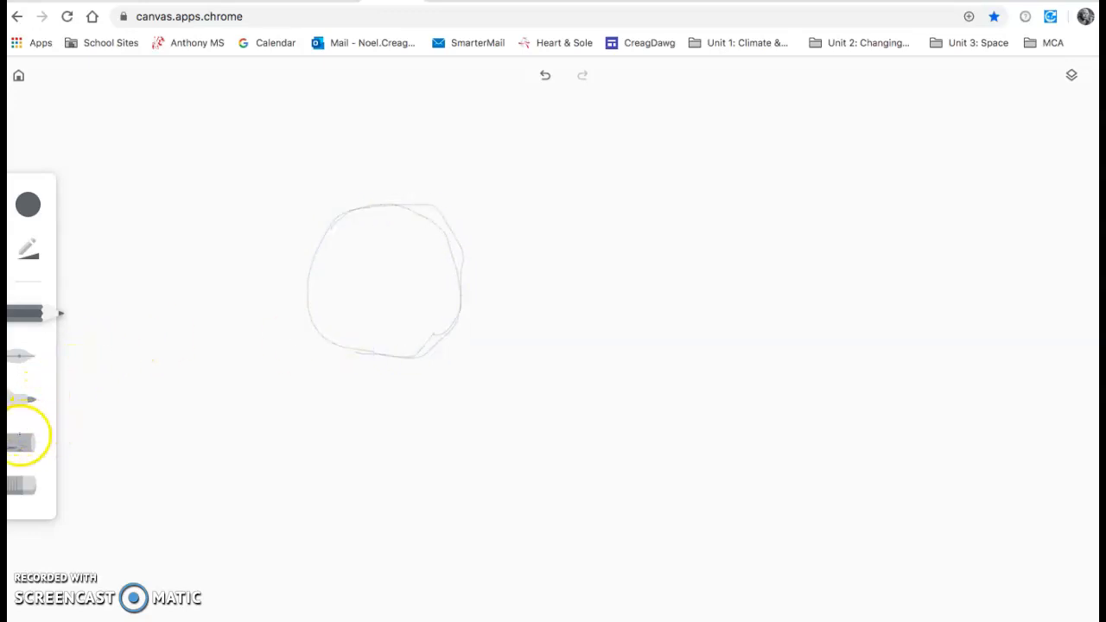
# - Outline an oval inside the pencil circle with a small medium-gray marker, leaving a crescent open along the circle's left side
pyautogui.click(22, 399)
pyautogui.click(28, 205)
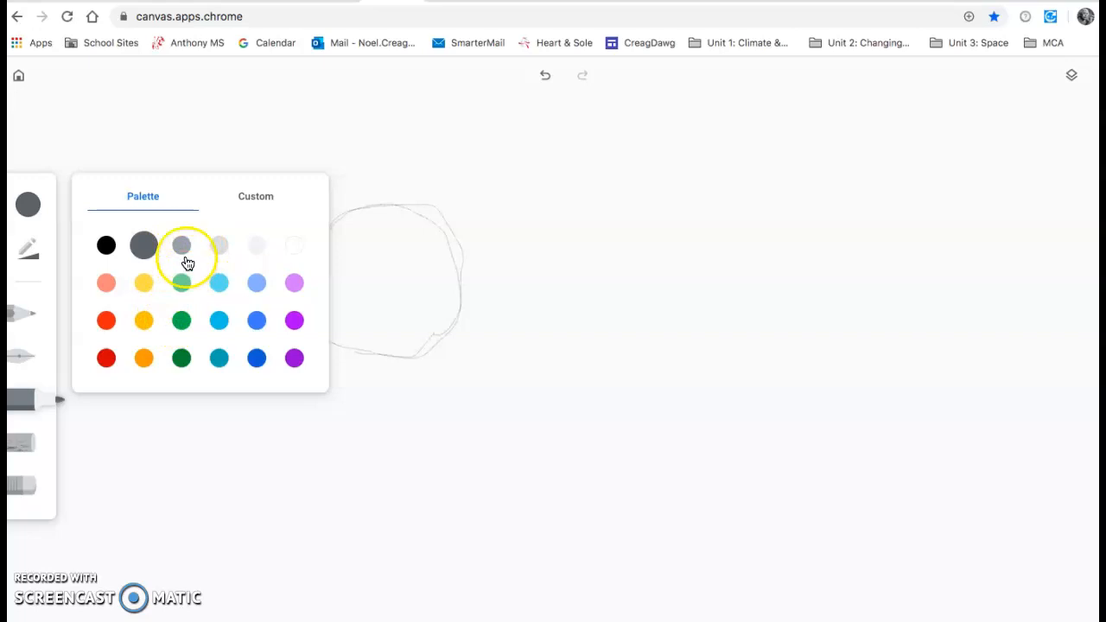
pyautogui.click(182, 246)
pyautogui.click(29, 253)
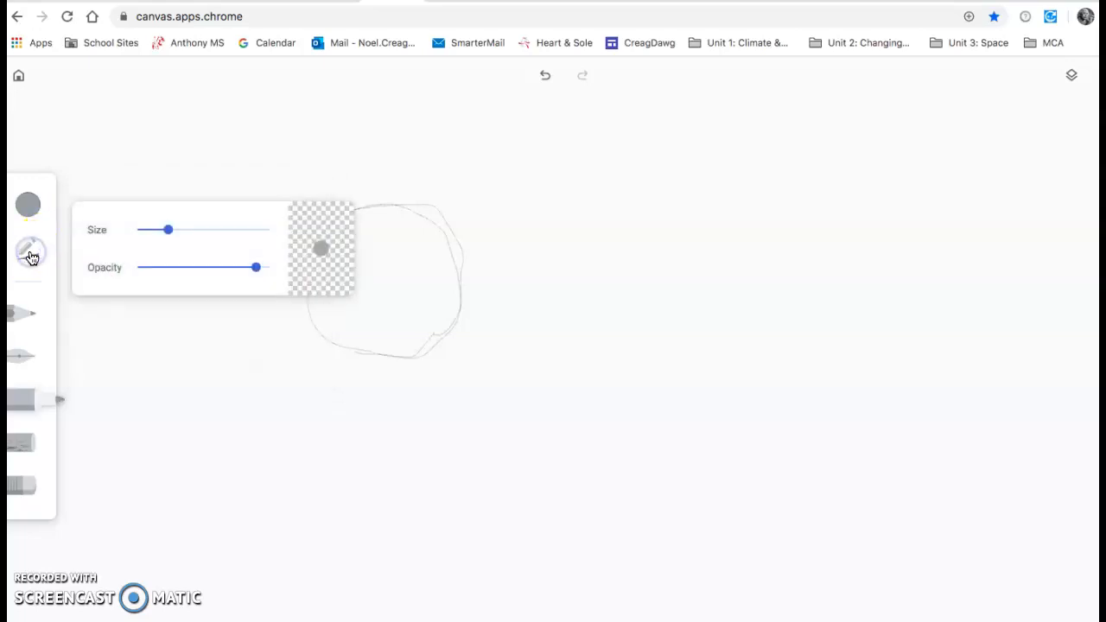
pyautogui.moveTo(169, 233); pyautogui.dragTo(146, 230)
pyautogui.click(165, 389)
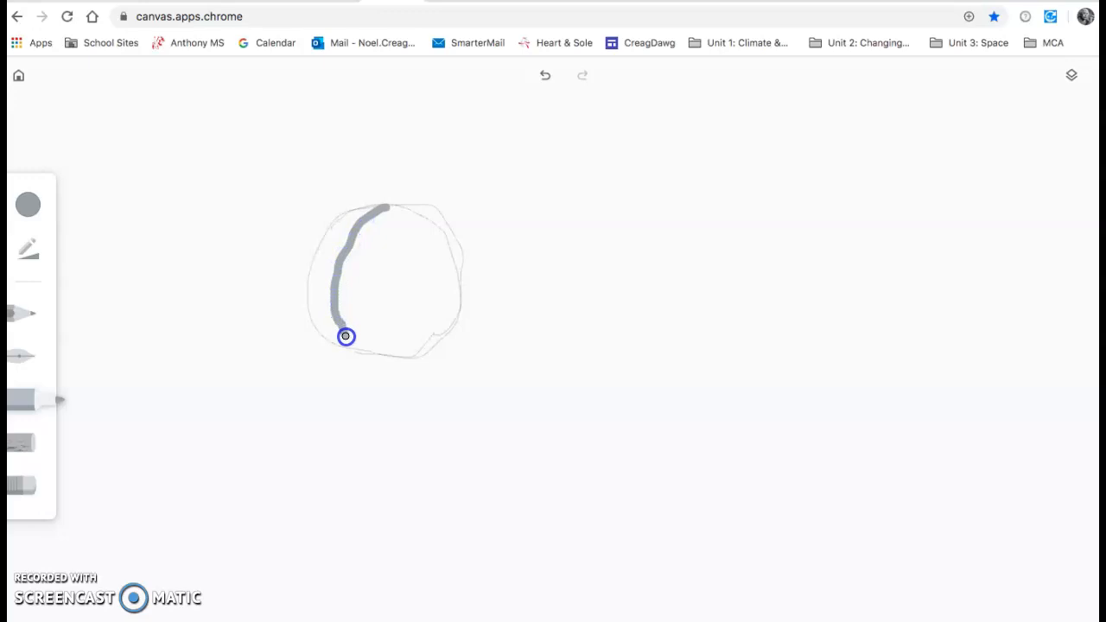
pyautogui.moveTo(377, 355)
pyautogui.mouseDown()
pyautogui.moveTo(371, 267)
pyautogui.moveTo(387, 207)
pyautogui.moveTo(403, 210)
pyautogui.mouseUp()
pyautogui.moveTo(455, 267)
pyautogui.mouseDown()
pyautogui.moveTo(443, 336)
pyautogui.moveTo(405, 356)
pyautogui.mouseUp()
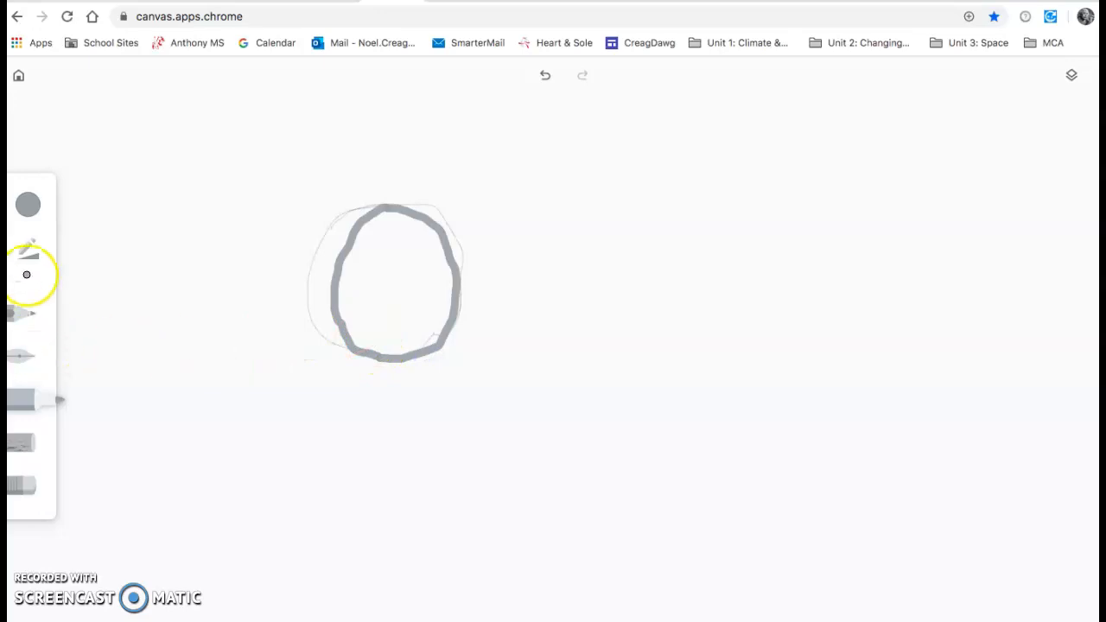
# - Increase the marker size and fill the oval completely with the same medium gray
pyautogui.click(31, 210)
pyautogui.click(28, 249)
pyautogui.moveTo(170, 226)
pyautogui.mouseDown()
pyautogui.moveTo(147, 233)
pyautogui.moveTo(177, 229)
pyautogui.mouseUp()
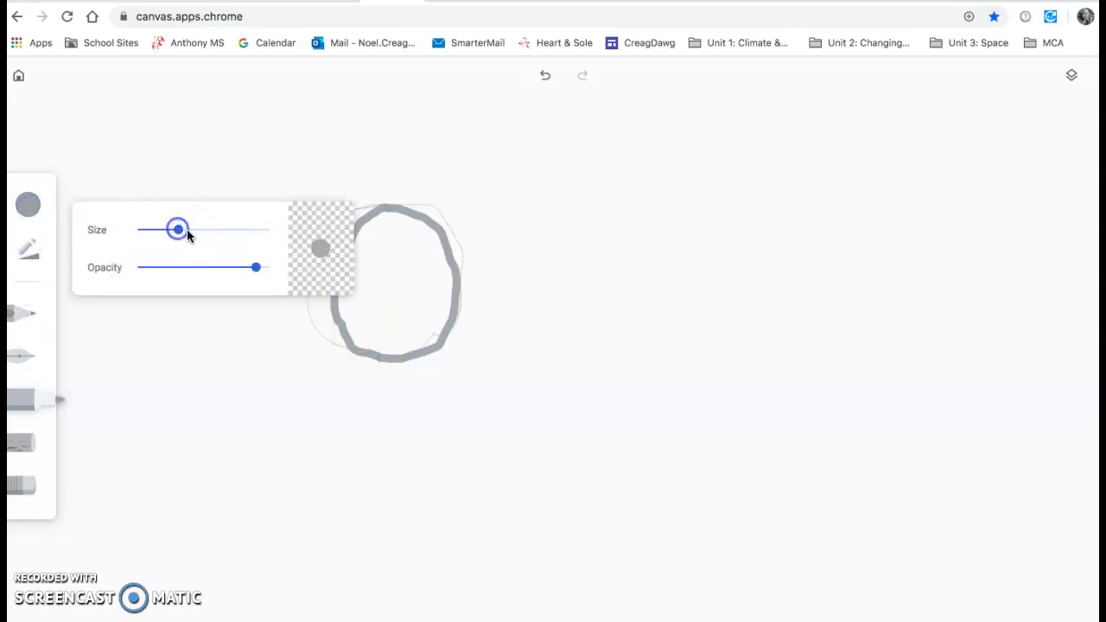
pyautogui.moveTo(393, 224)
pyautogui.mouseDown()
pyautogui.moveTo(436, 249)
pyautogui.moveTo(440, 305)
pyautogui.moveTo(417, 339)
pyautogui.moveTo(394, 340)
pyautogui.moveTo(350, 311)
pyautogui.moveTo(373, 221)
pyautogui.mouseUp()
pyautogui.moveTo(350, 259); pyautogui.dragTo(355, 328)
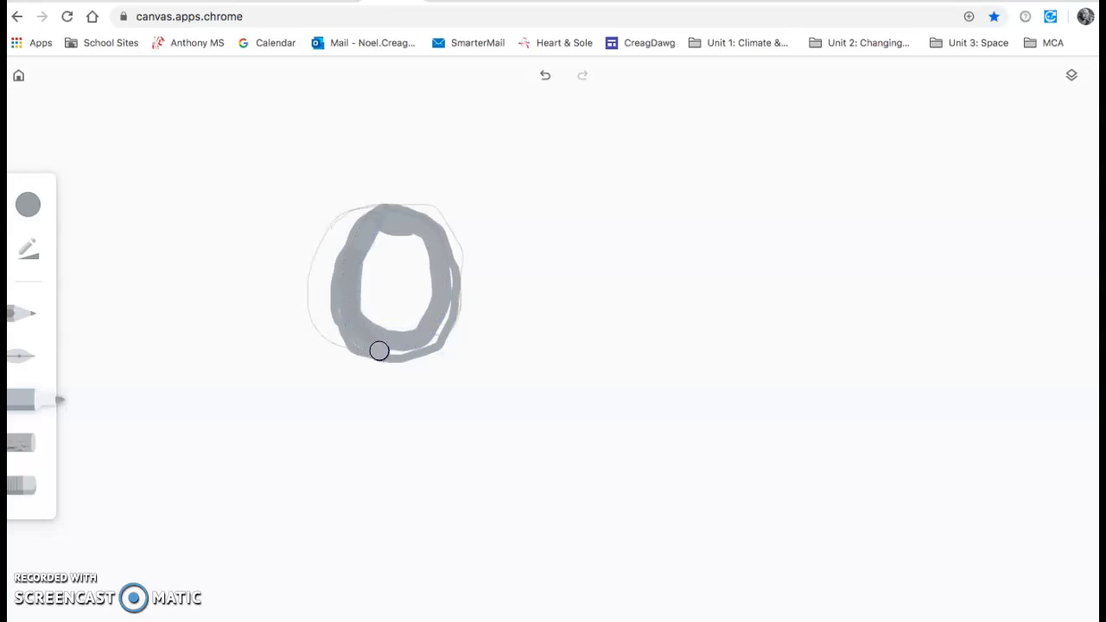
pyautogui.moveTo(415, 348)
pyautogui.mouseDown()
pyautogui.moveTo(447, 310)
pyautogui.moveTo(443, 271)
pyautogui.moveTo(416, 243)
pyautogui.moveTo(372, 241)
pyautogui.moveTo(380, 258)
pyautogui.moveTo(447, 280)
pyautogui.moveTo(435, 292)
pyautogui.moveTo(428, 276)
pyautogui.moveTo(394, 267)
pyautogui.moveTo(360, 273)
pyautogui.moveTo(368, 255)
pyautogui.moveTo(360, 281)
pyautogui.moveTo(372, 311)
pyautogui.moveTo(392, 324)
pyautogui.moveTo(418, 310)
pyautogui.moveTo(422, 289)
pyautogui.moveTo(404, 298)
pyautogui.moveTo(381, 274)
pyautogui.moveTo(396, 287)
pyautogui.moveTo(418, 281)
pyautogui.moveTo(366, 291)
pyautogui.moveTo(402, 318)
pyautogui.moveTo(431, 299)
pyautogui.mouseUp()
pyautogui.moveTo(366, 331)
pyautogui.mouseDown()
pyautogui.moveTo(368, 279)
pyautogui.moveTo(369, 303)
pyautogui.mouseUp()
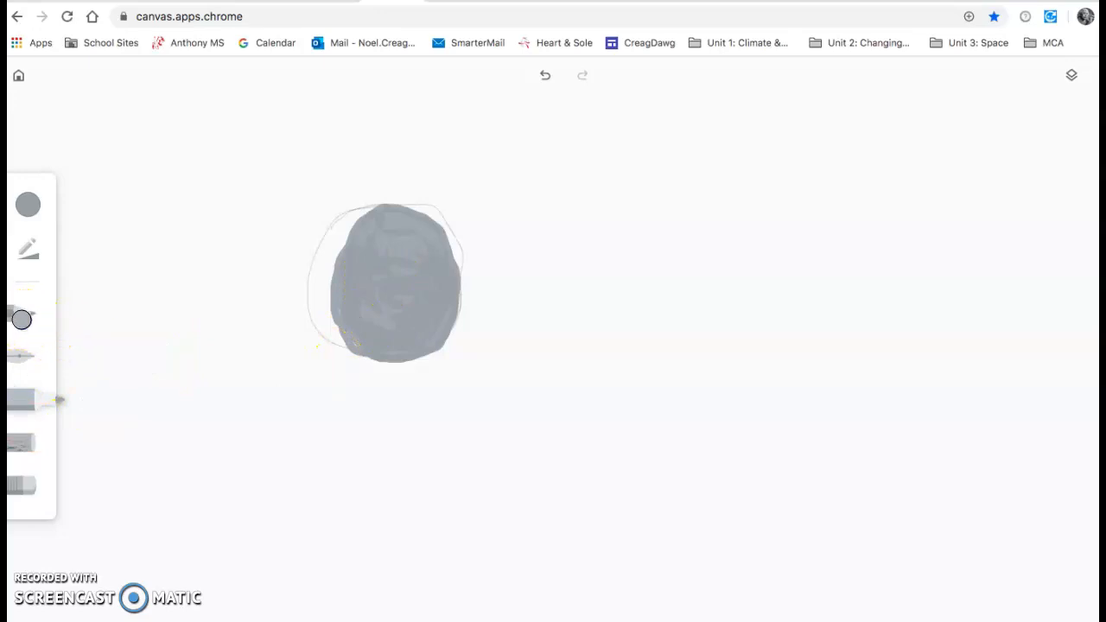
# - Retrace the crescent's left edge with a slightly thicker gray pencil and erase the stray outline around the filled oval's right side
pyautogui.click(23, 319)
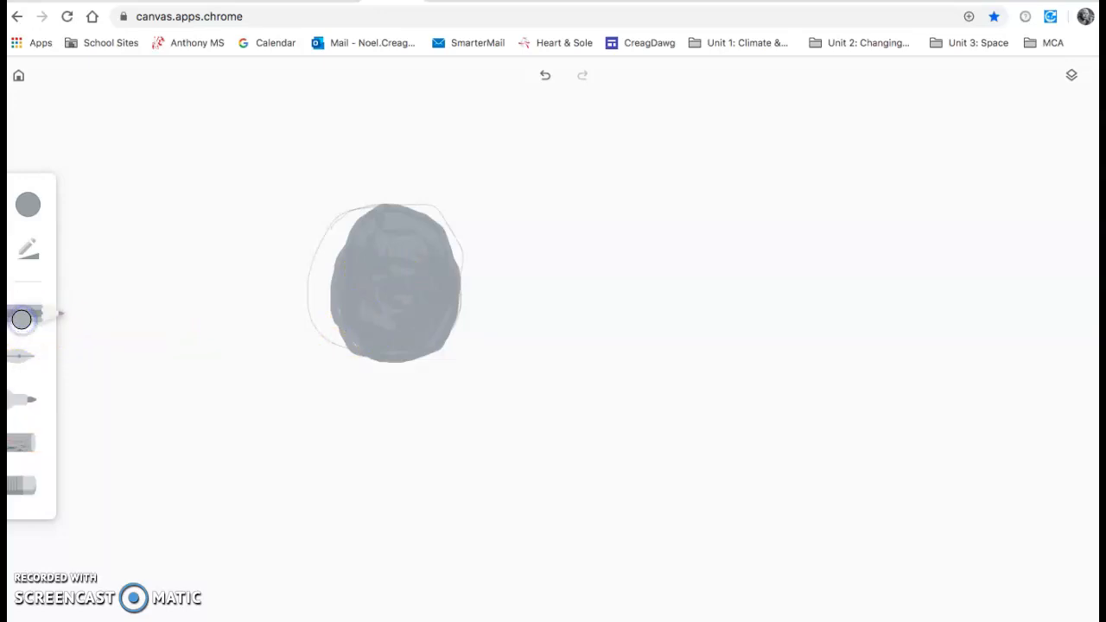
pyautogui.click(27, 250)
pyautogui.moveTo(143, 230); pyautogui.dragTo(152, 230)
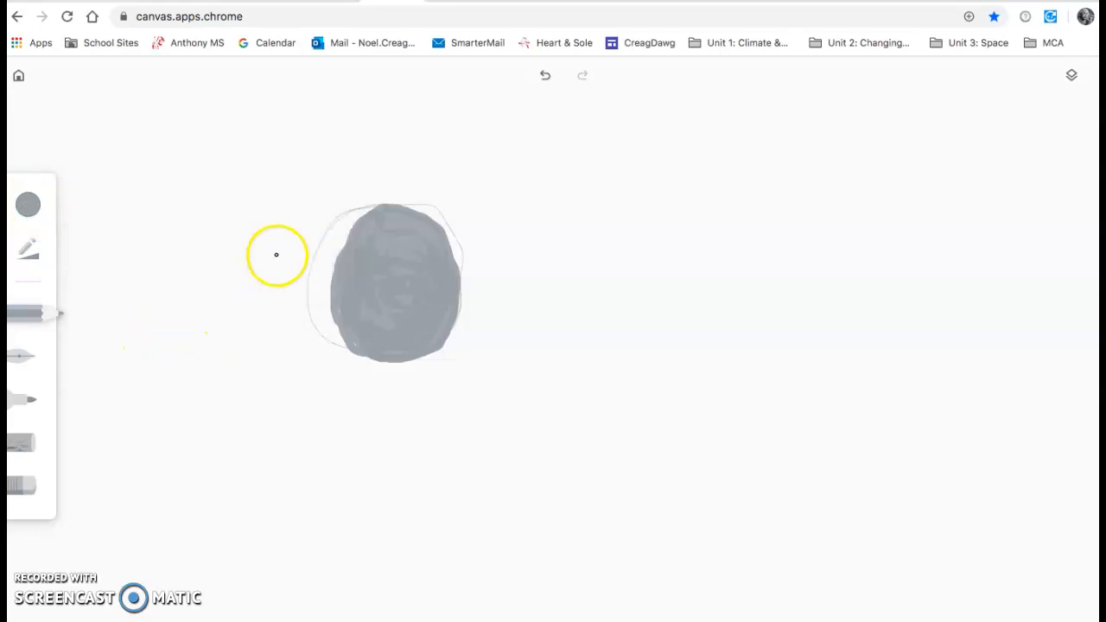
pyautogui.click(381, 205)
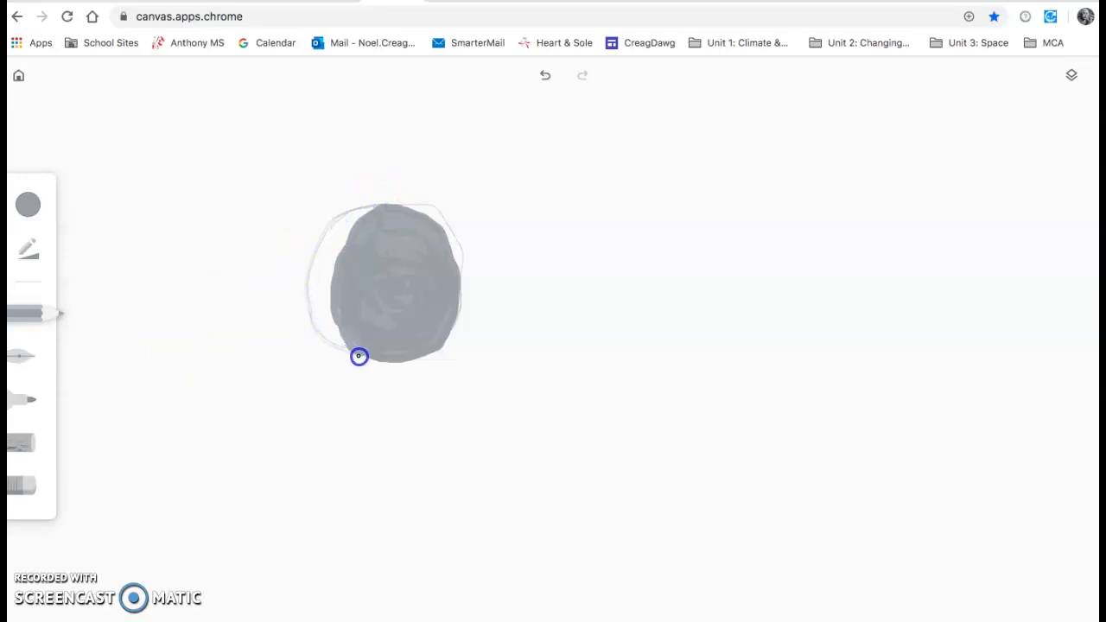
pyautogui.moveTo(307, 316); pyautogui.dragTo(305, 278)
pyautogui.click(26, 485)
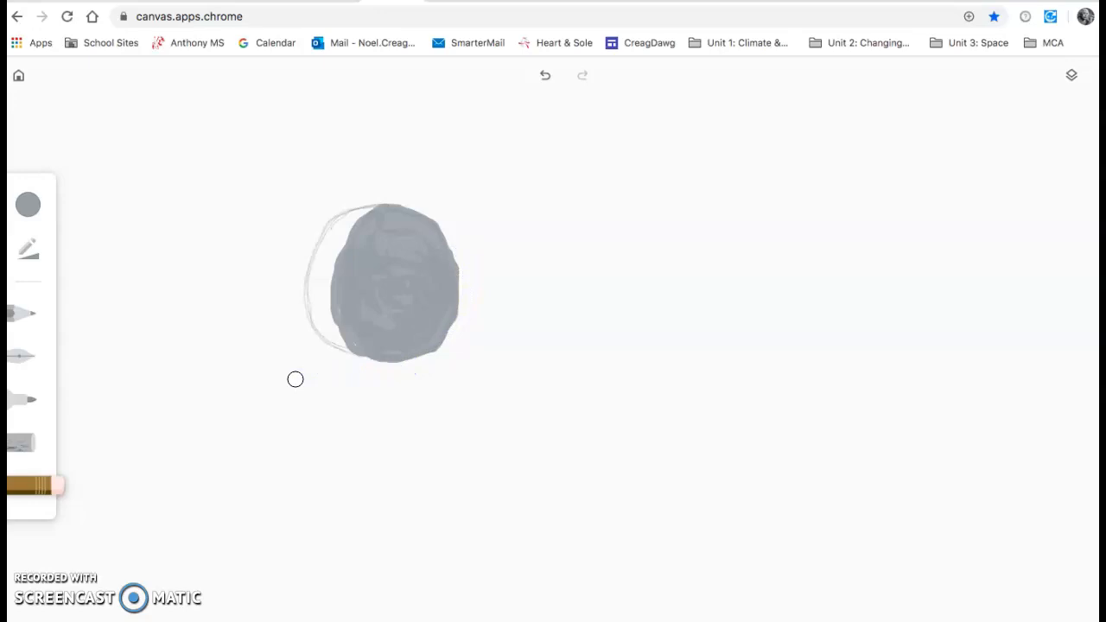
# - With a small black pencil, handwrite the label "Crescent" above the moon drawing and "Moon" below it
pyautogui.click(19, 312)
pyautogui.click(28, 247)
pyautogui.click(23, 251)
pyautogui.moveTo(163, 233)
pyautogui.mouseDown()
pyautogui.moveTo(148, 230)
pyautogui.moveTo(173, 230)
pyautogui.moveTo(130, 230)
pyautogui.moveTo(146, 235)
pyautogui.mouseUp()
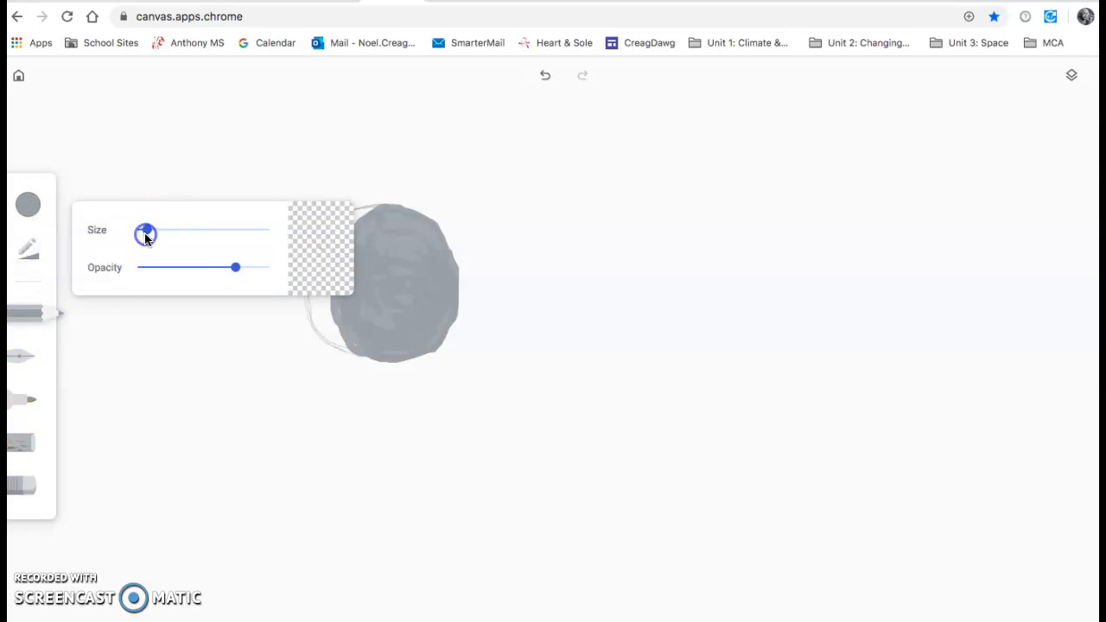
pyautogui.click(27, 205)
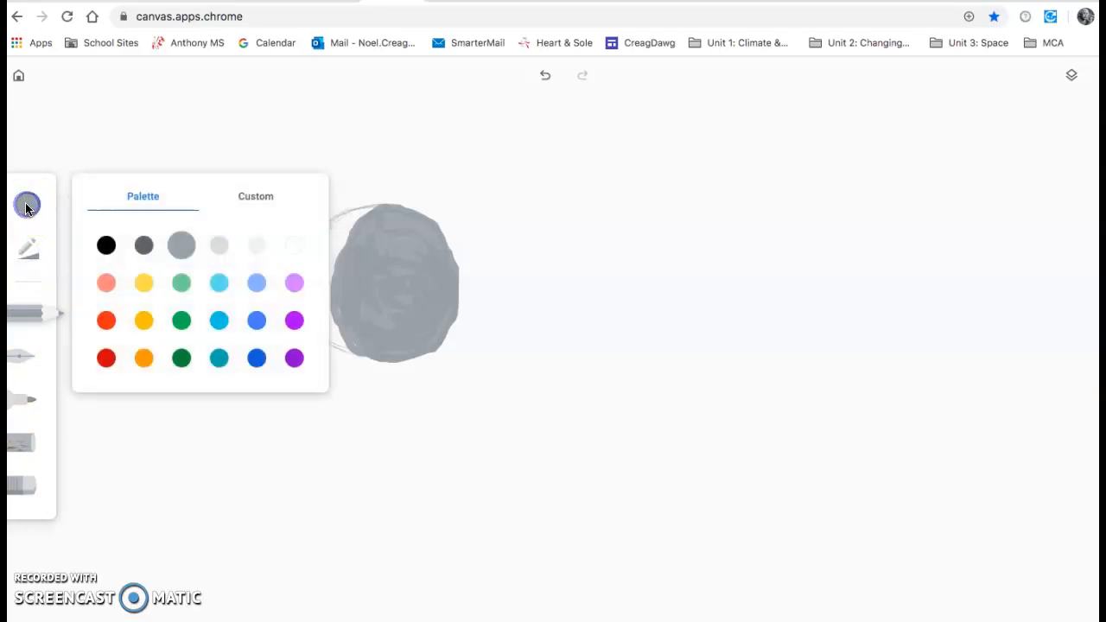
pyautogui.click(105, 245)
pyautogui.click(144, 458)
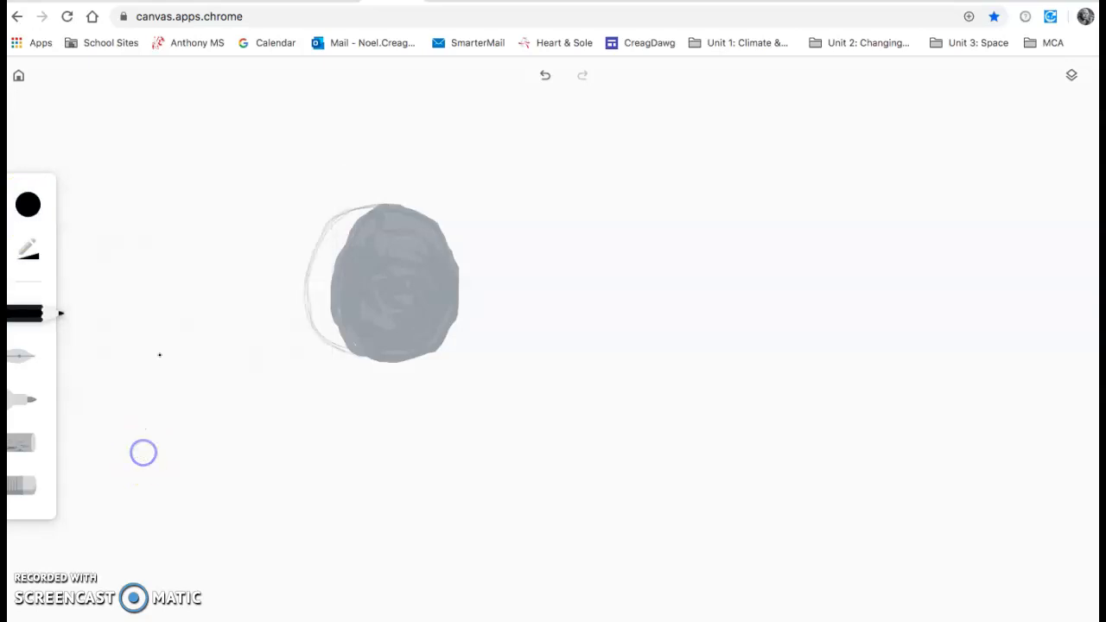
pyautogui.moveTo(284, 162)
pyautogui.mouseDown()
pyautogui.moveTo(281, 178)
pyautogui.moveTo(320, 168)
pyautogui.moveTo(320, 180)
pyautogui.moveTo(340, 185)
pyautogui.moveTo(323, 178)
pyautogui.moveTo(345, 170)
pyautogui.moveTo(349, 185)
pyautogui.moveTo(375, 168)
pyautogui.moveTo(385, 185)
pyautogui.moveTo(407, 168)
pyautogui.moveTo(407, 189)
pyautogui.moveTo(421, 188)
pyautogui.moveTo(430, 165)
pyautogui.moveTo(437, 187)
pyautogui.mouseUp()
pyautogui.moveTo(450, 134)
pyautogui.mouseDown()
pyautogui.moveTo(453, 186)
pyautogui.moveTo(442, 159)
pyautogui.moveTo(475, 162)
pyautogui.mouseUp()
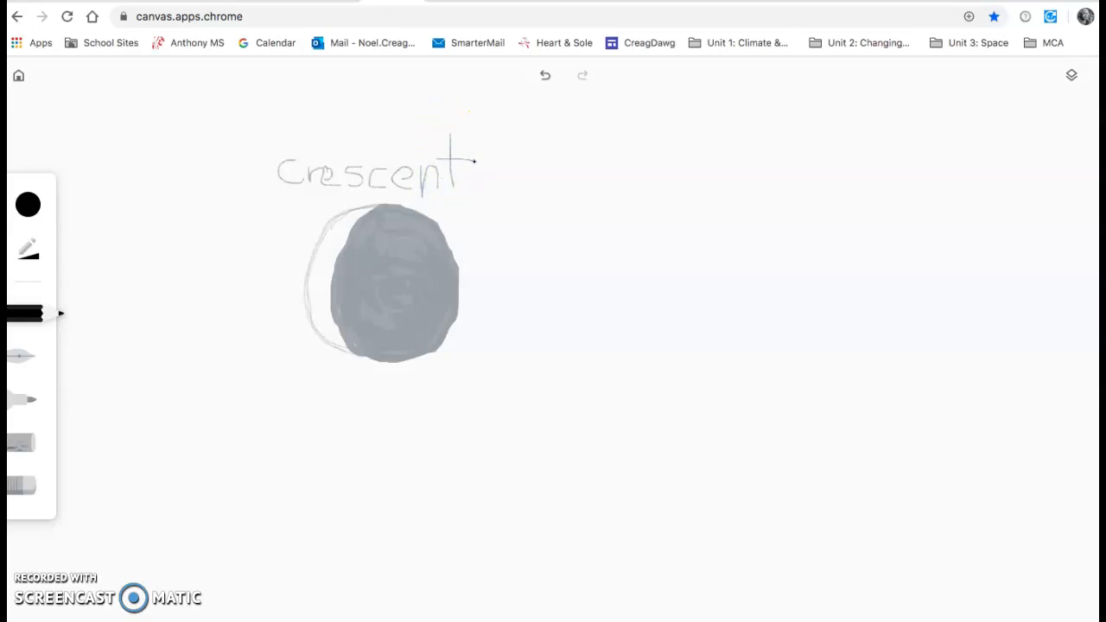
pyautogui.moveTo(299, 406)
pyautogui.mouseDown()
pyautogui.moveTo(328, 387)
pyautogui.moveTo(336, 409)
pyautogui.moveTo(351, 398)
pyautogui.moveTo(359, 409)
pyautogui.moveTo(353, 397)
pyautogui.moveTo(372, 409)
pyautogui.moveTo(397, 397)
pyautogui.moveTo(397, 412)
pyautogui.moveTo(415, 400)
pyautogui.moveTo(419, 416)
pyautogui.mouseUp()
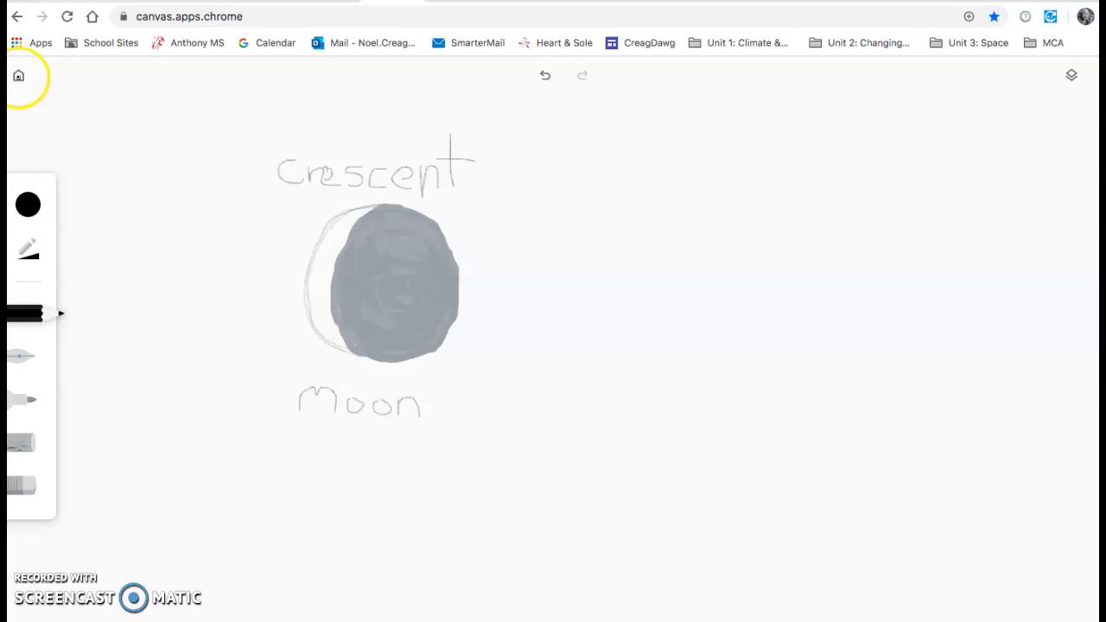
# - Return to the drawings gallery and save the crescent moon drawing as an image
pyautogui.click(19, 77)
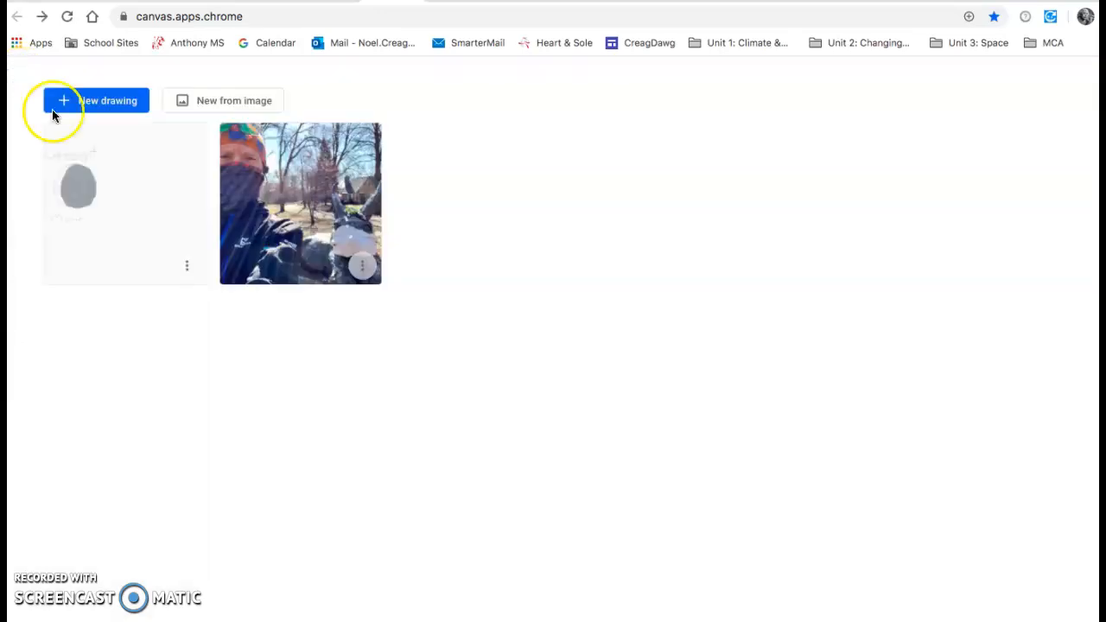
pyautogui.click(187, 267)
pyautogui.click(97, 348)
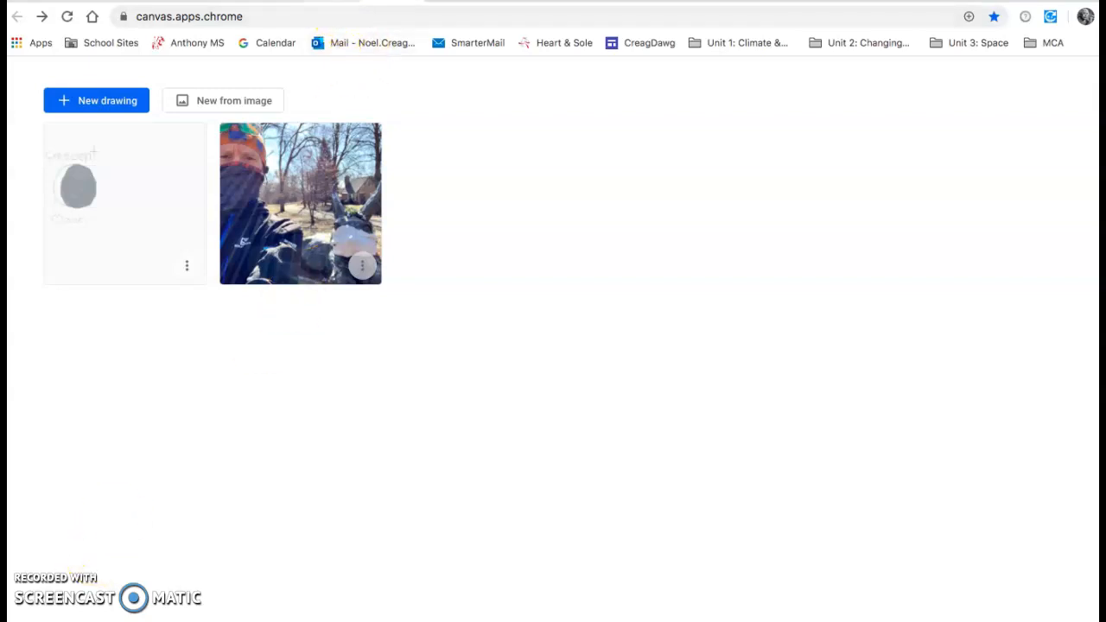
# - In the Science Journal document, insert canvas (3).png from Downloads into the Response cell below the 4/6 row and shrink it to about three quarters
pyautogui.click(453, 1)
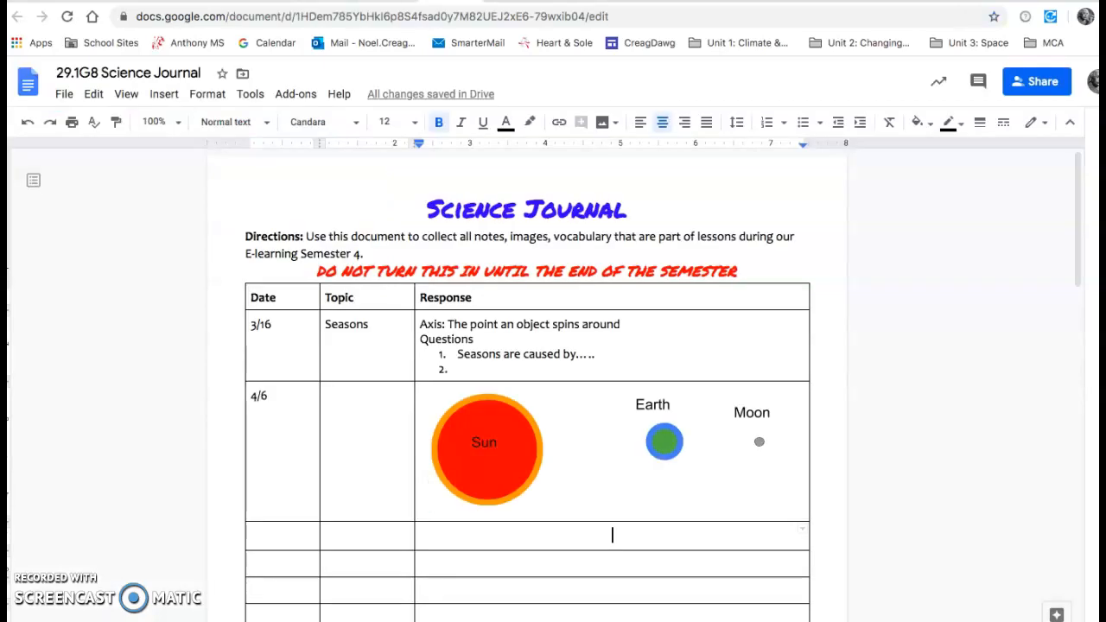
pyautogui.click(531, 533)
pyautogui.click(166, 96)
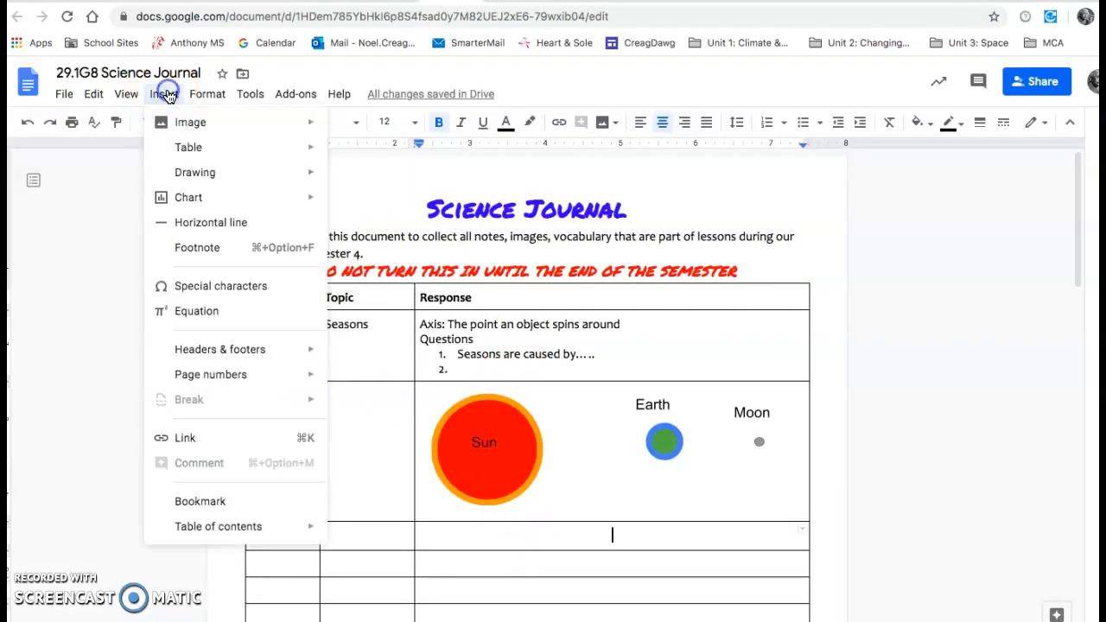
pyautogui.moveTo(192, 121)
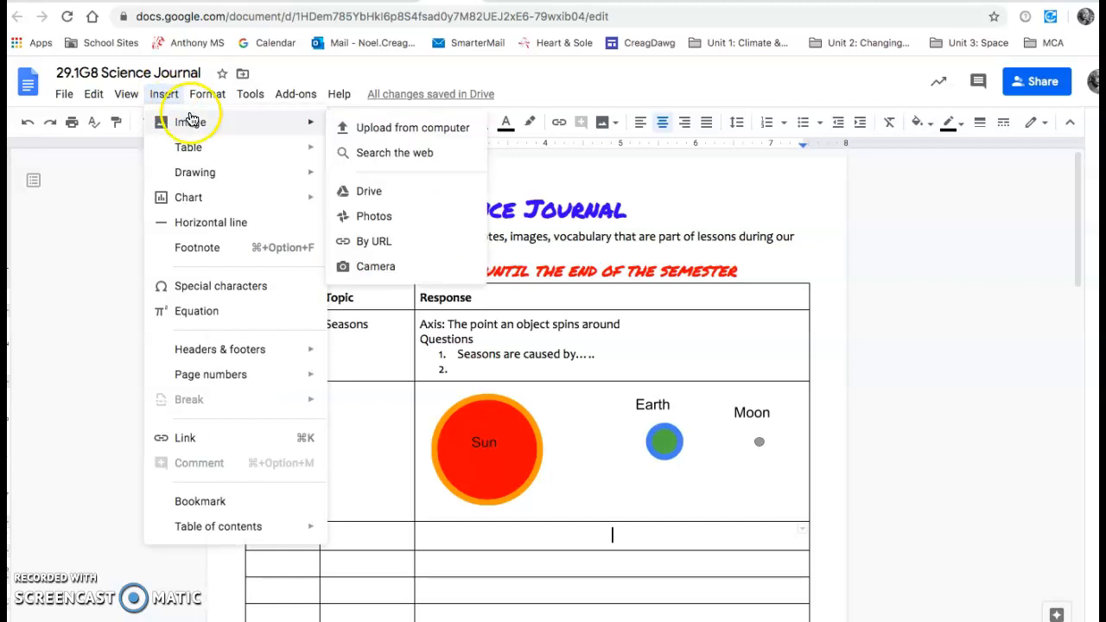
pyautogui.click(374, 129)
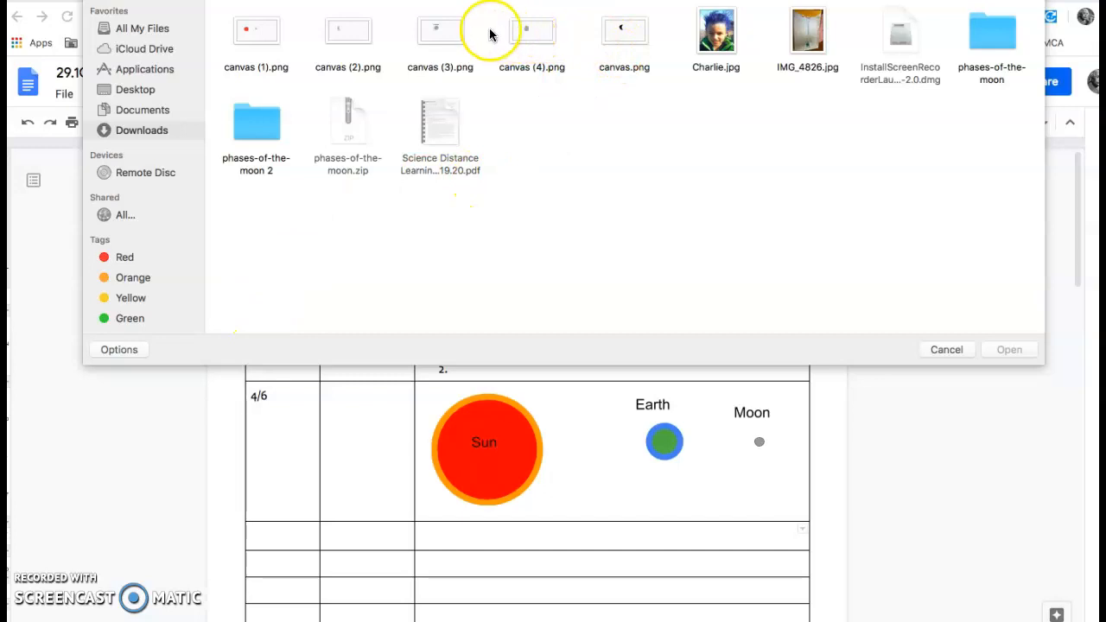
pyautogui.doubleClick(434, 32)
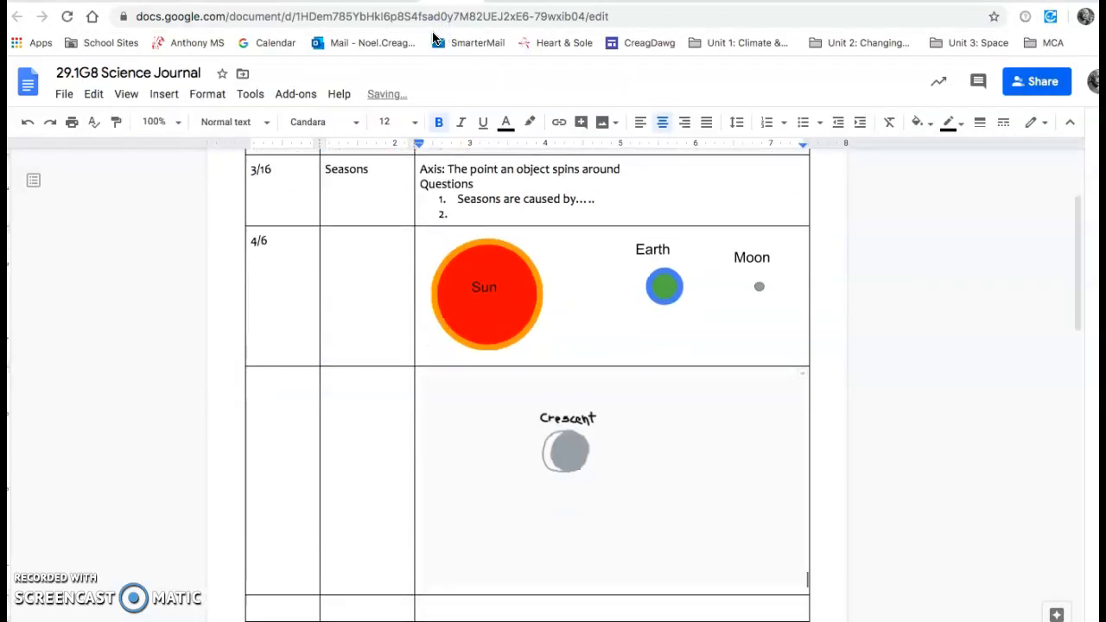
pyautogui.click(795, 580)
pyautogui.moveTo(795, 580); pyautogui.dragTo(709, 516)
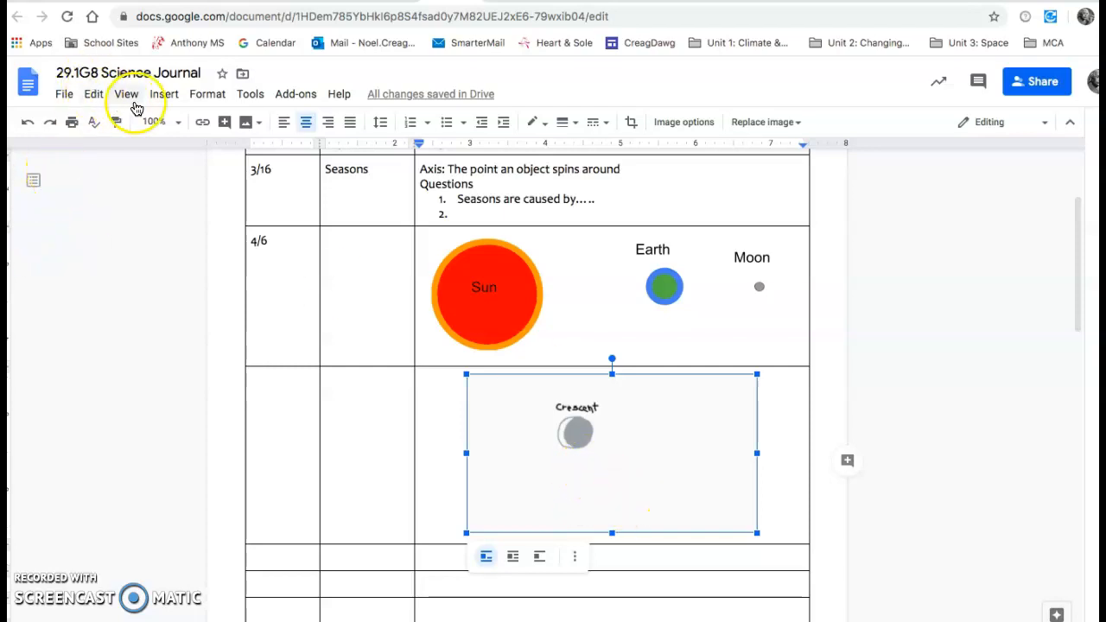
pyautogui.click(163, 94)
pyautogui.moveTo(184, 172)
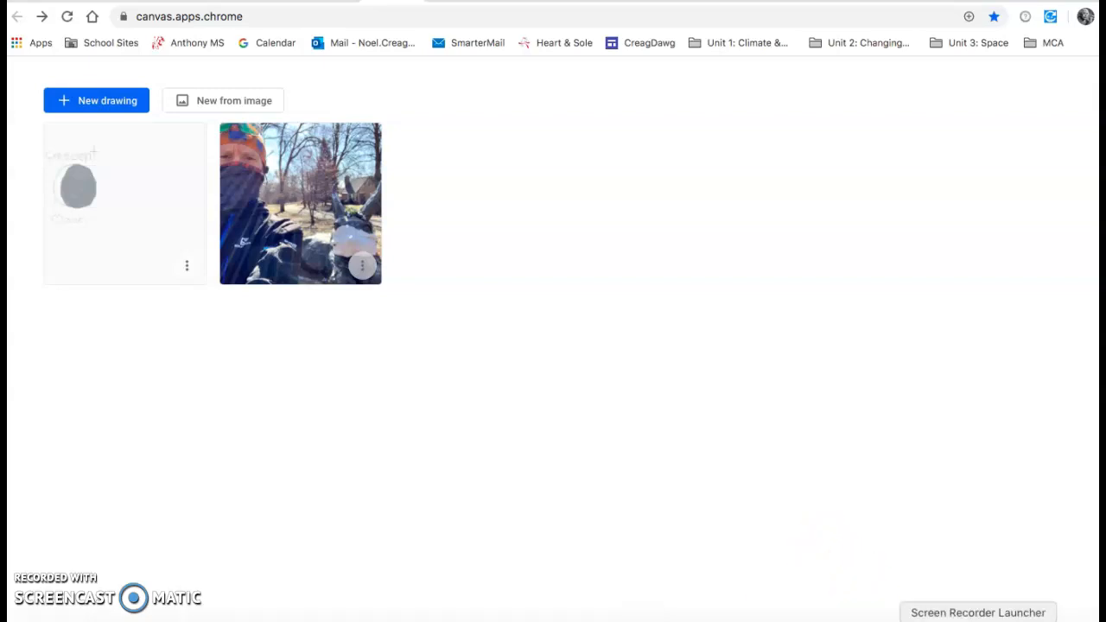
pyautogui.click(977, 619)
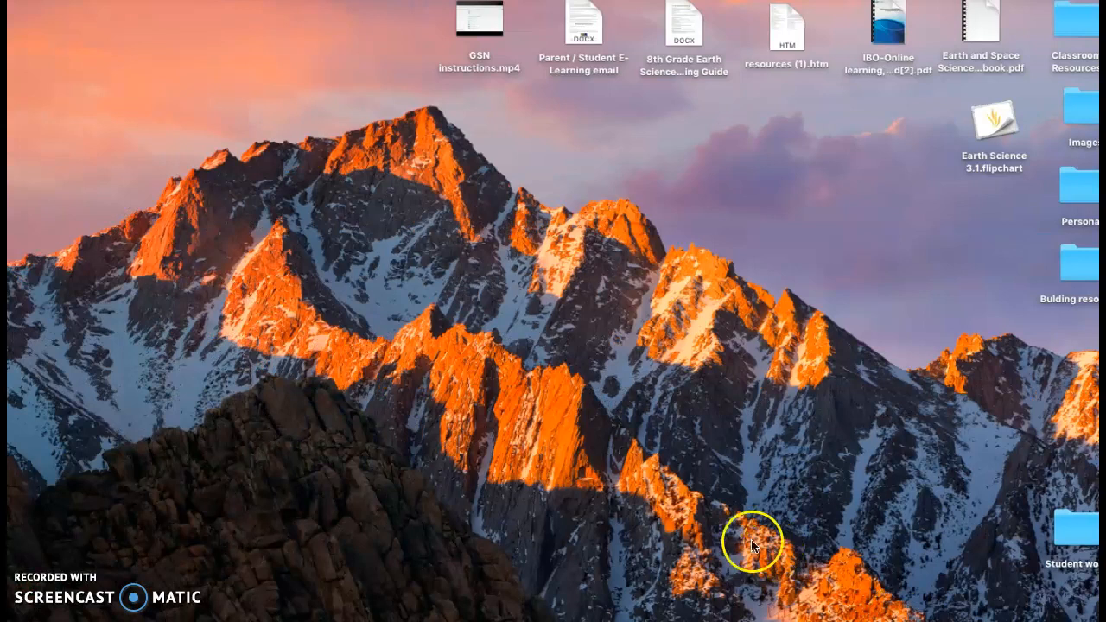